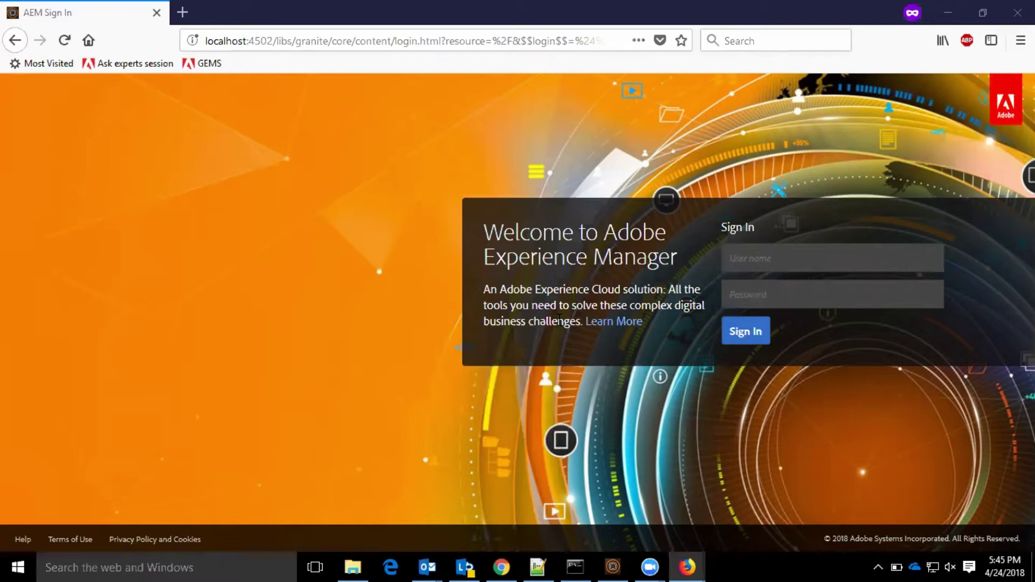
# Sign in as administrator using the saved login from the autofill list.
pyautogui.click(749, 256)
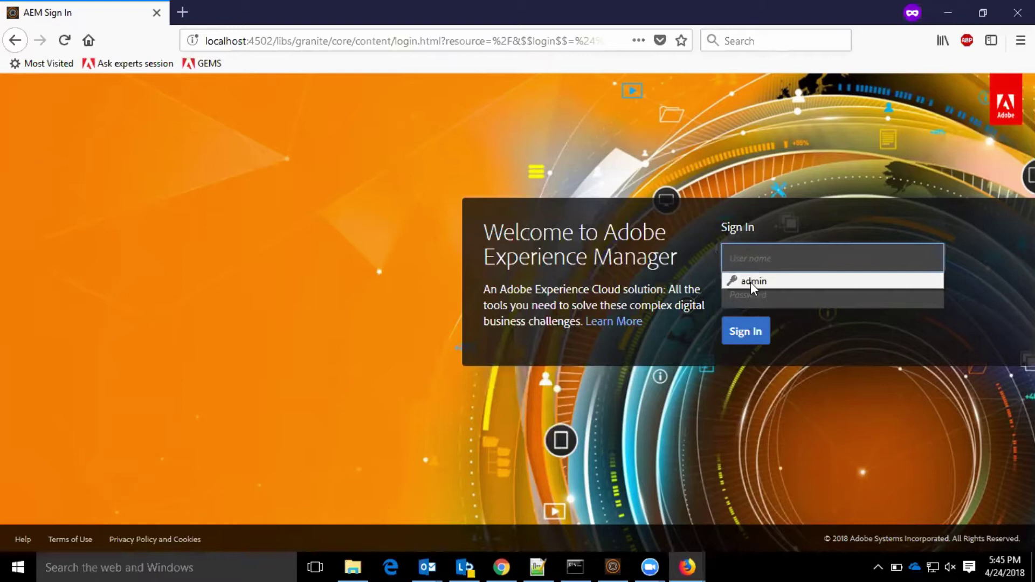
pyautogui.click(750, 283)
pyautogui.click(745, 332)
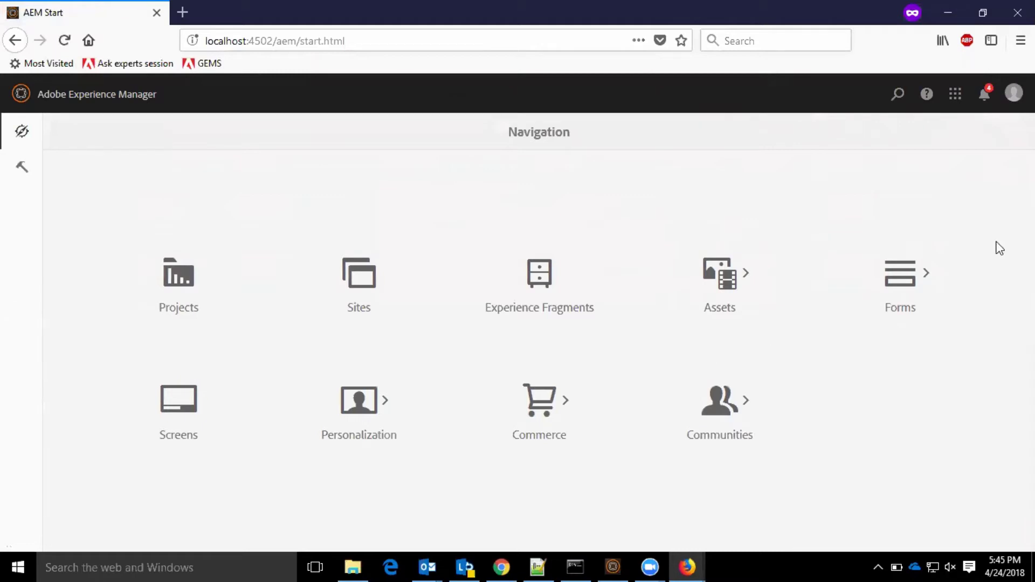
# Open the Inbox's four new tasks from notifications, check its Create menu, then reopen Navigation.
pyautogui.click(983, 102)
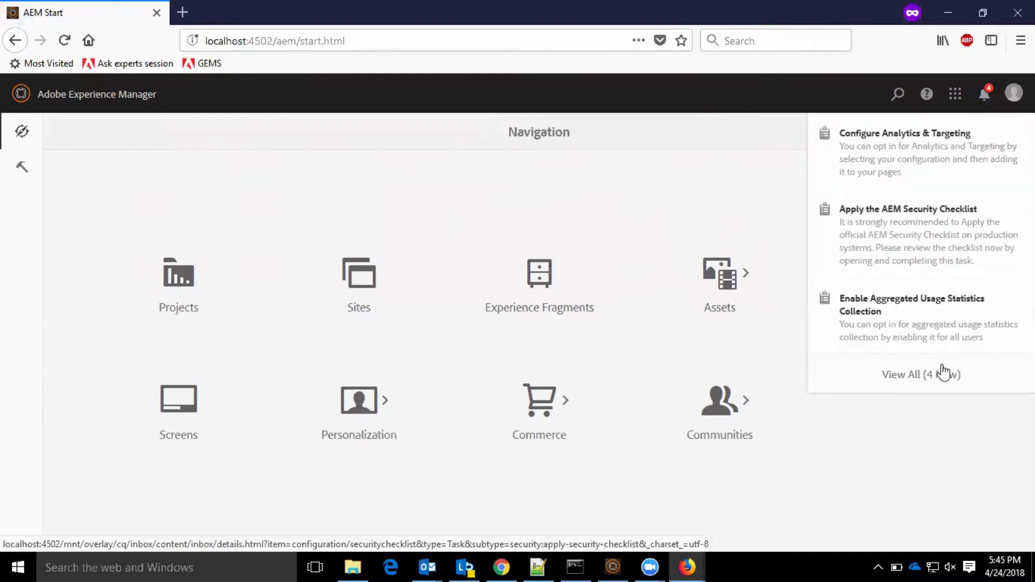
pyautogui.click(942, 382)
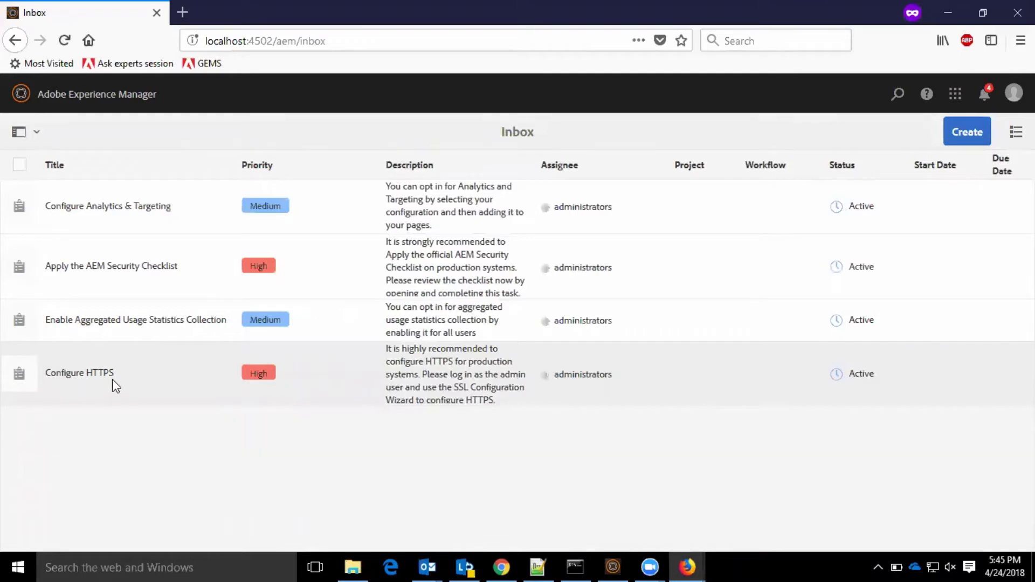
pyautogui.click(977, 133)
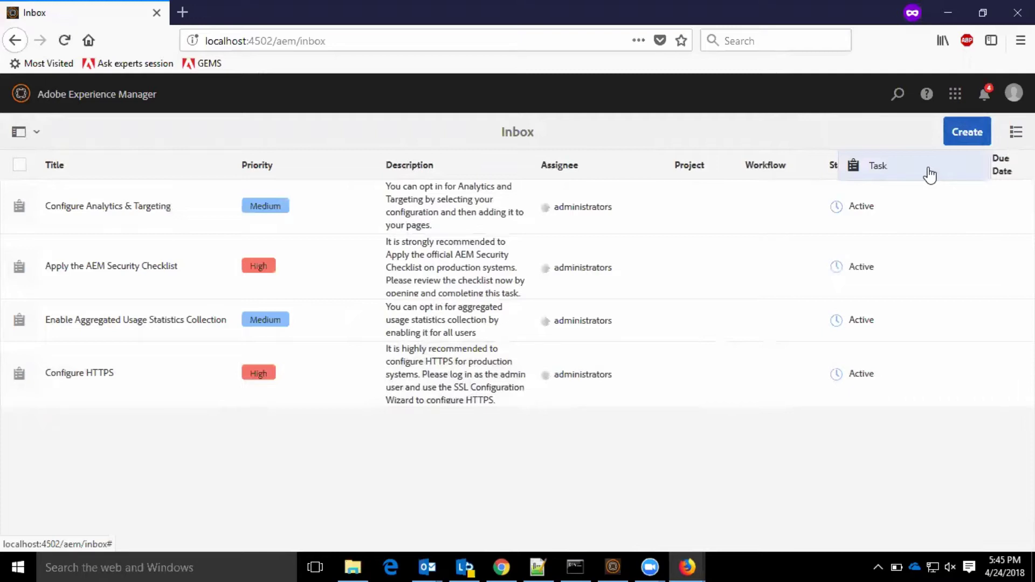
pyautogui.click(121, 95)
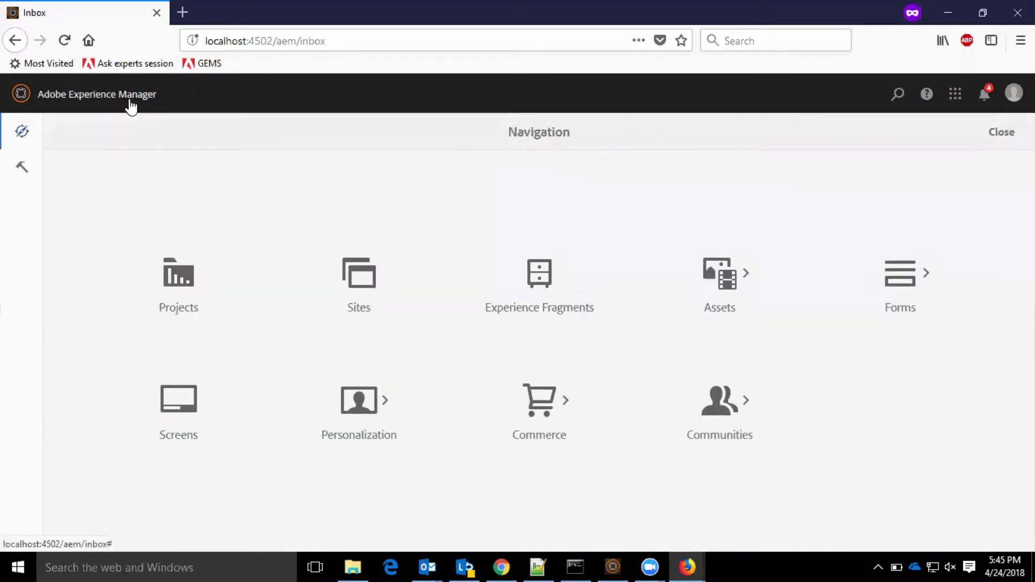
# Look over the Adobe solutions and help menus, then start a search scoped to the Inbox.
pyautogui.click(955, 94)
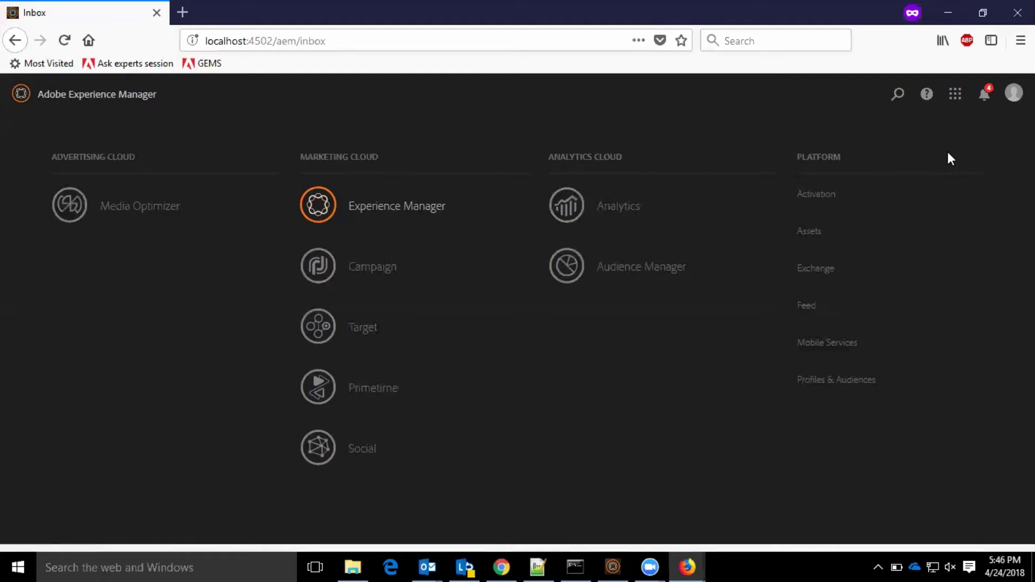
pyautogui.click(926, 95)
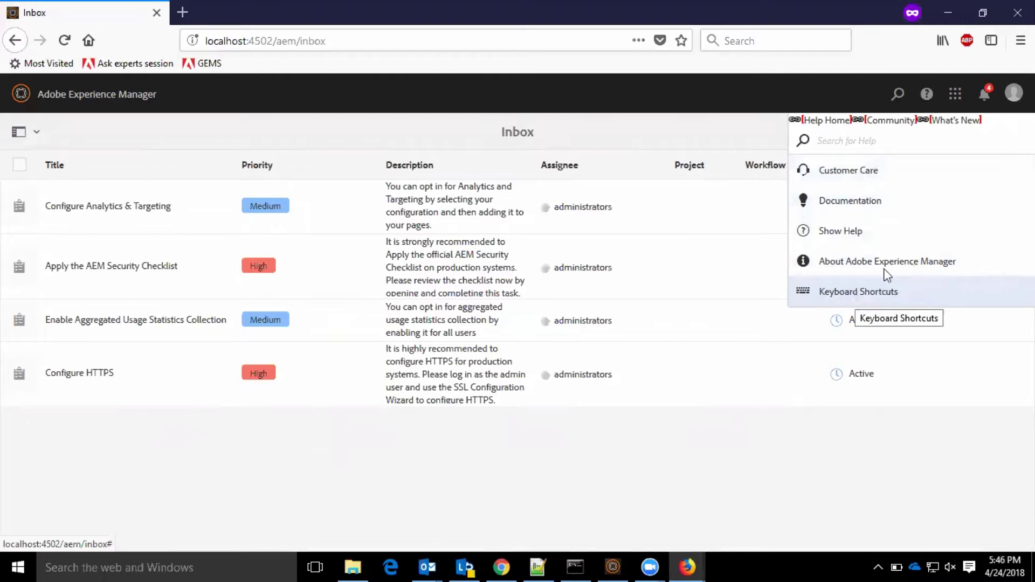
pyautogui.click(897, 95)
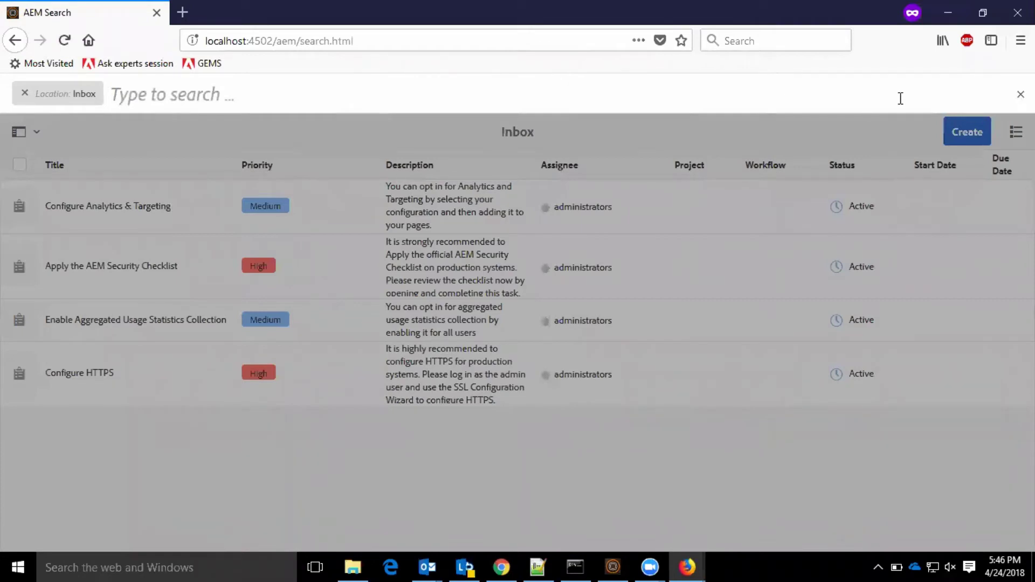
# Search for 'man' across all locations, view the Man wetsuit result, and go back.
pyautogui.write('man')
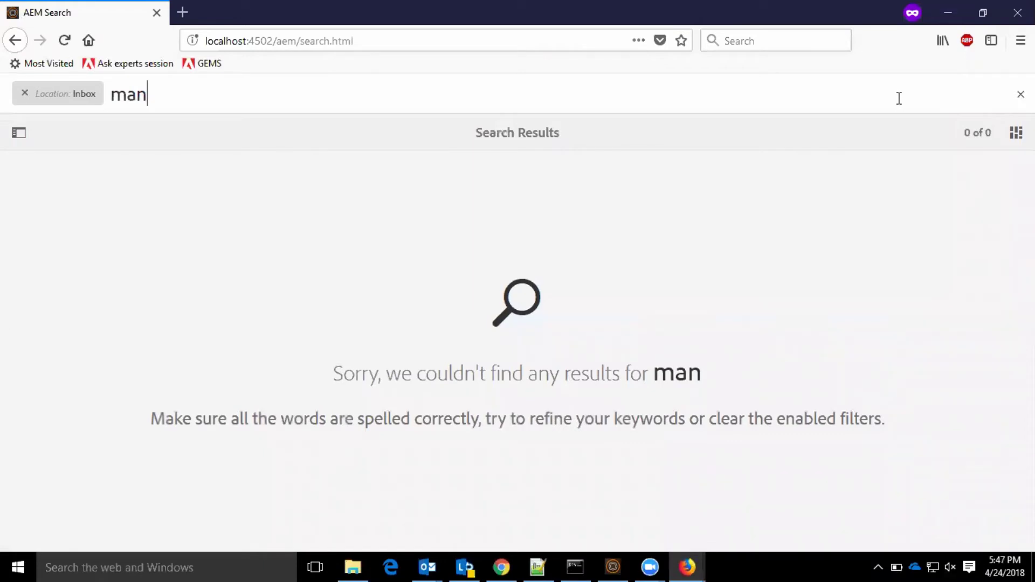
pyautogui.click(25, 96)
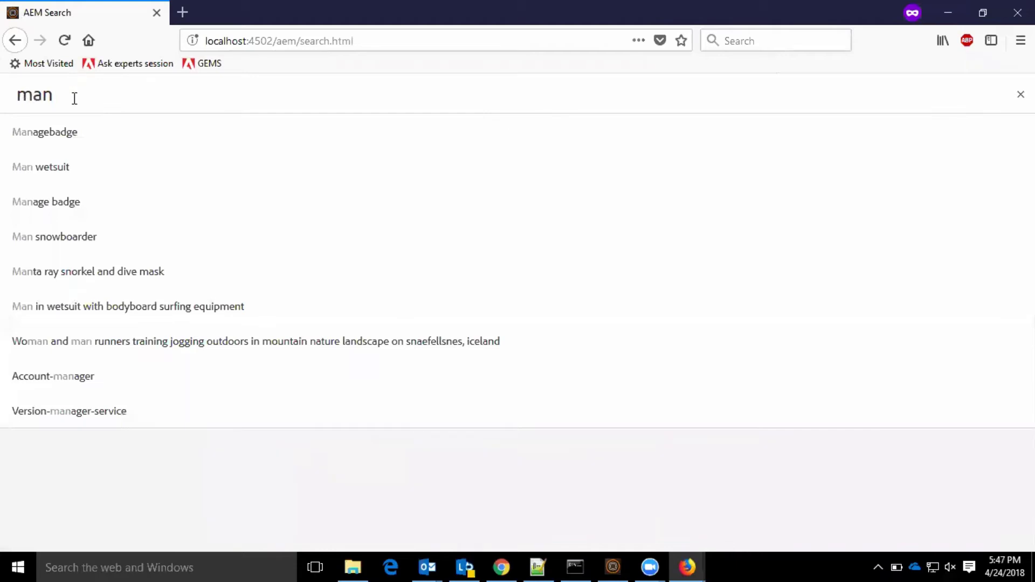
pyautogui.doubleClick(31, 94)
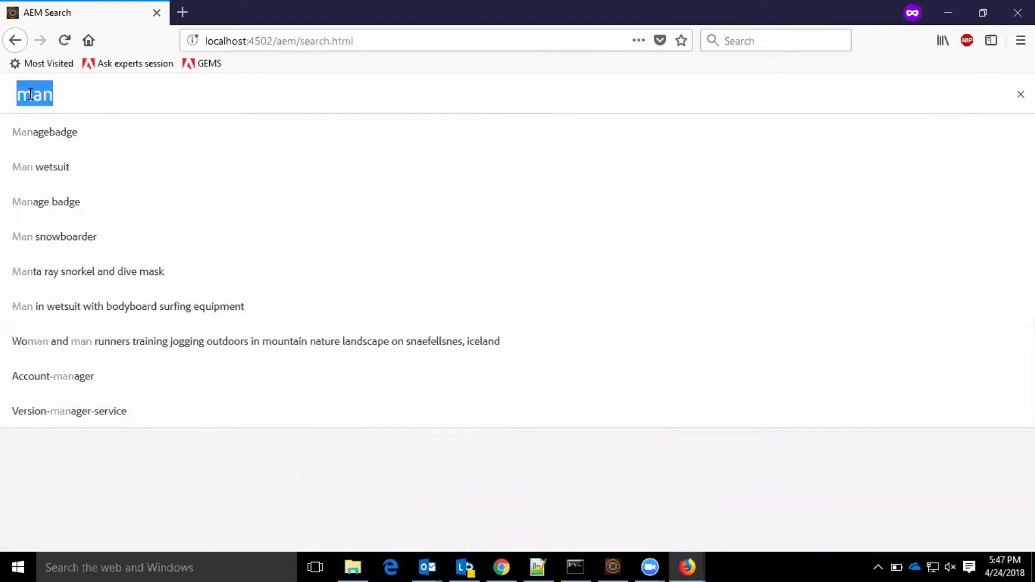
pyautogui.click(50, 168)
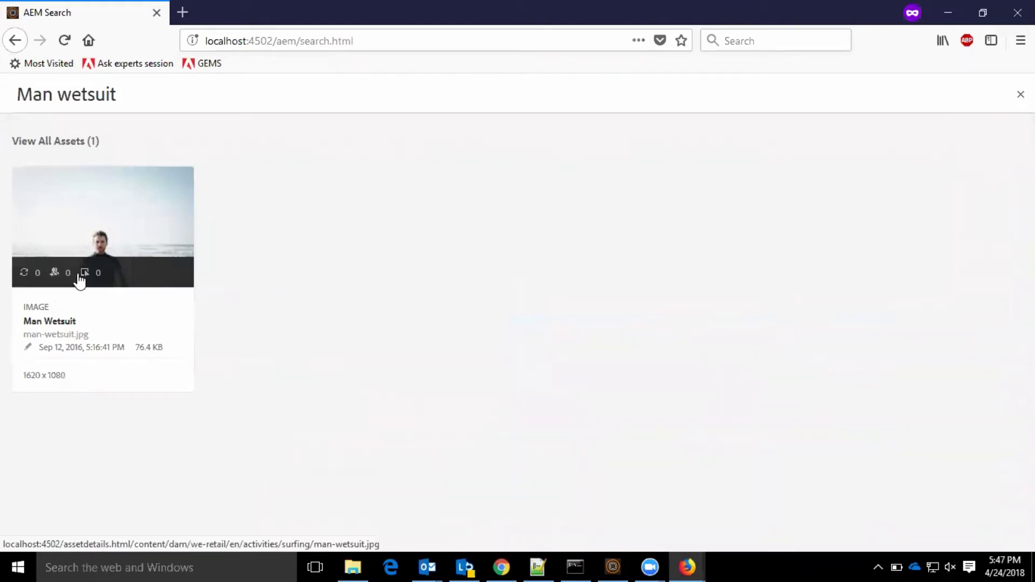
pyautogui.click(13, 48)
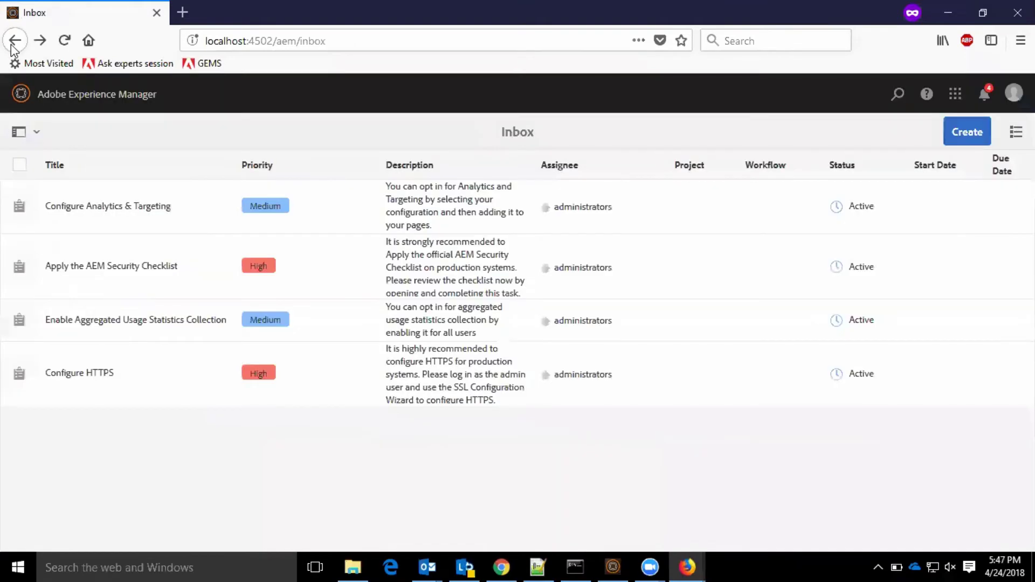
# Repeat the unscoped search, view Running trail man, and return to the Inbox.
pyautogui.click(40, 41)
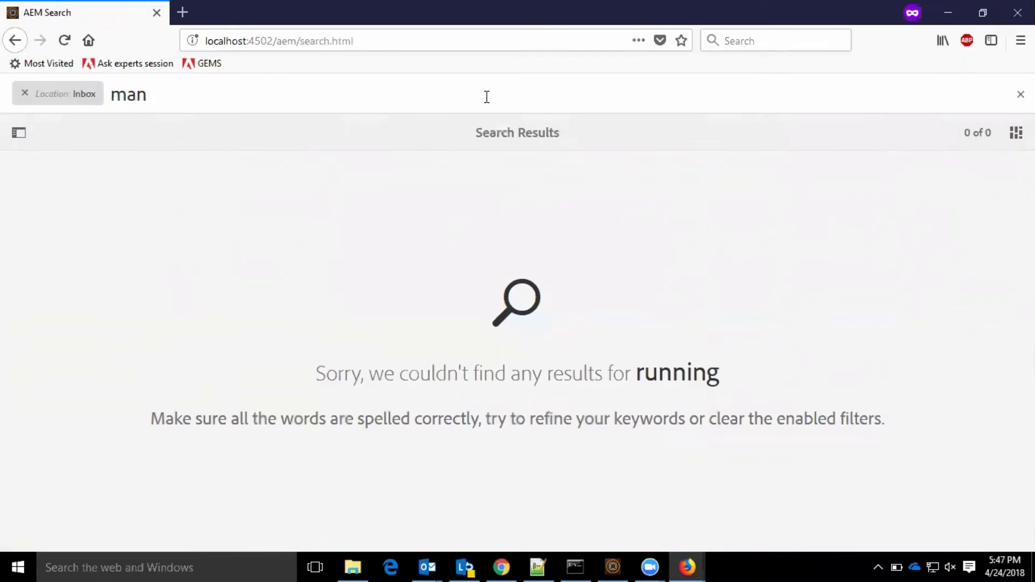
pyautogui.click(25, 96)
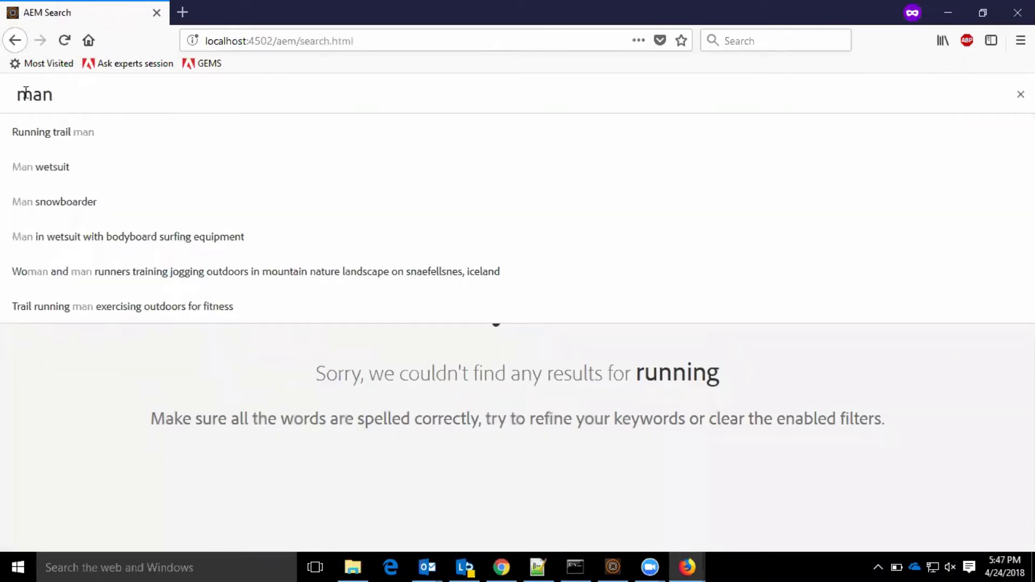
pyautogui.click(33, 133)
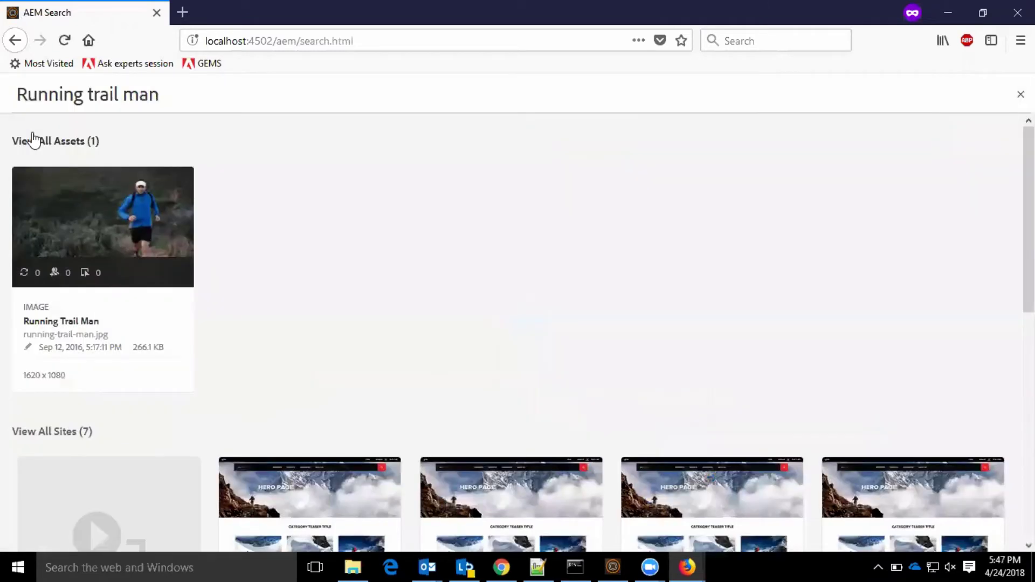
pyautogui.click(13, 40)
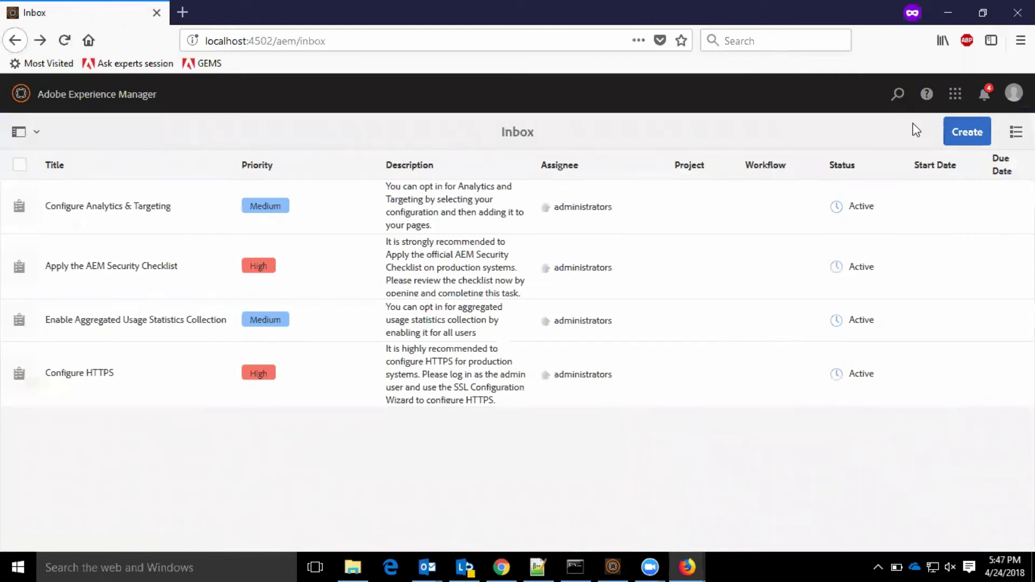
# Open the Projects console, check its Create menu, then go back to the Inbox.
pyautogui.click(116, 97)
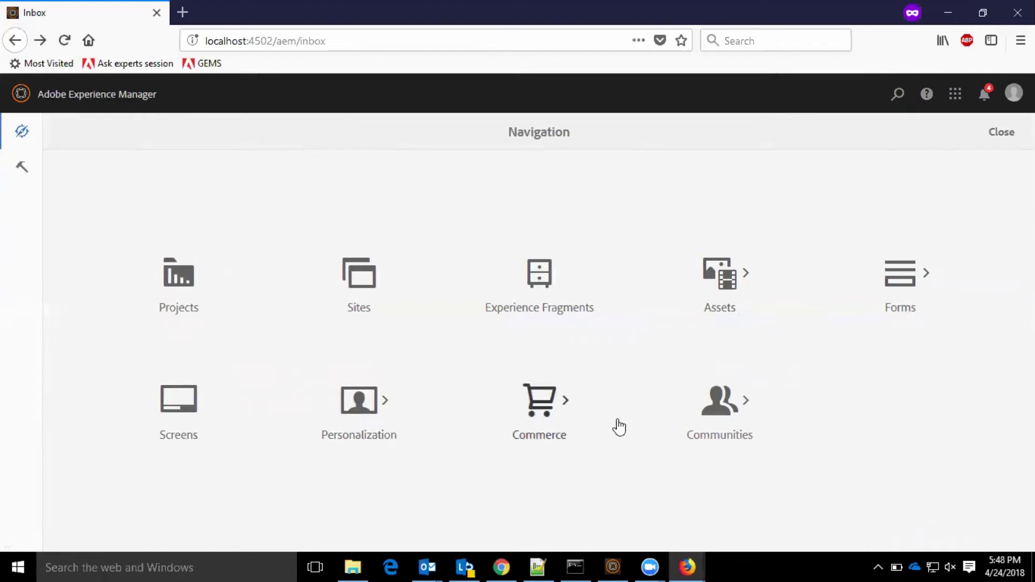
pyautogui.click(172, 295)
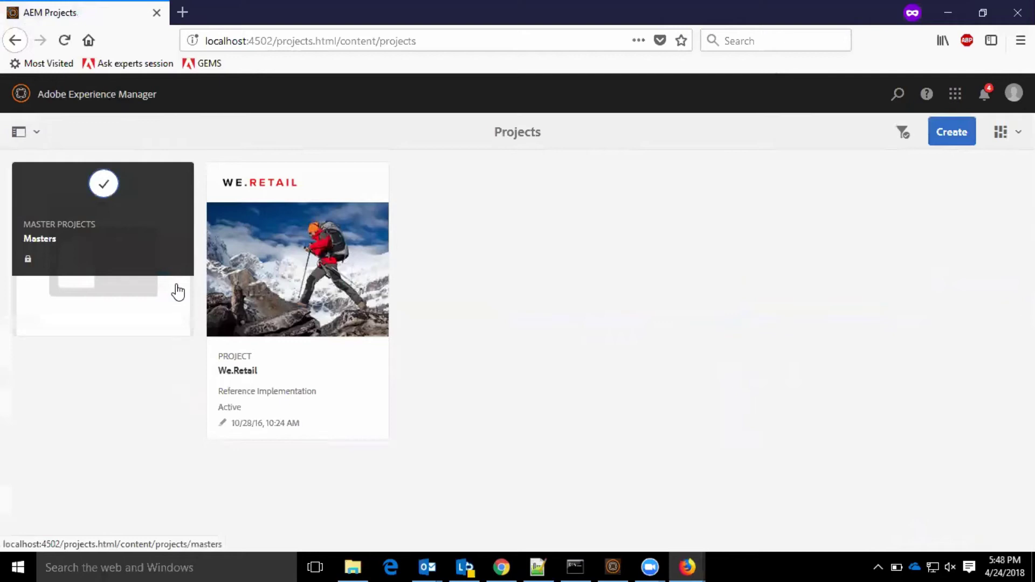
pyautogui.click(959, 144)
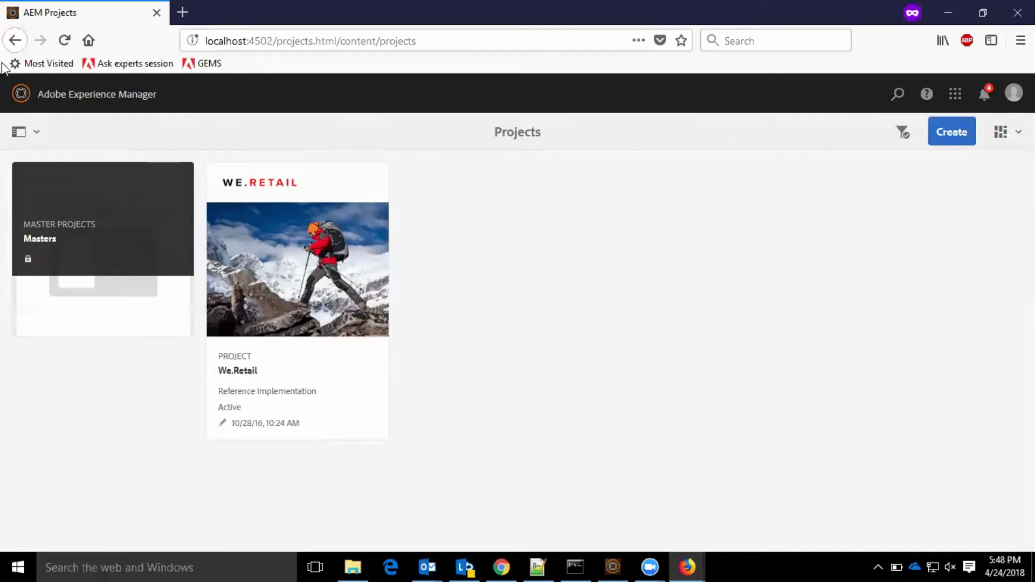
pyautogui.click(15, 44)
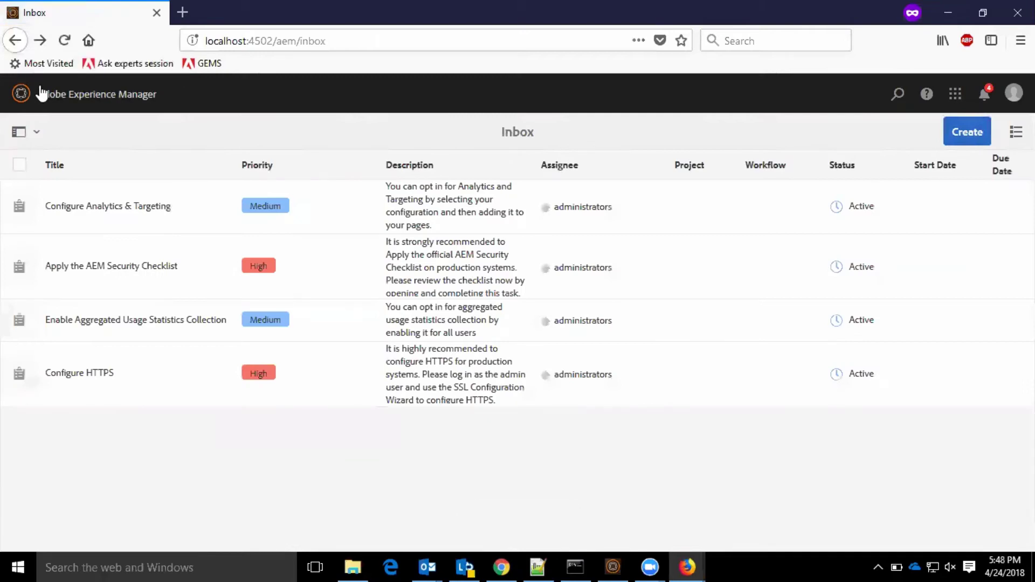
# Open the Sites console, check its layout and Create options, then bring up the navigation overlay.
pyautogui.click(40, 94)
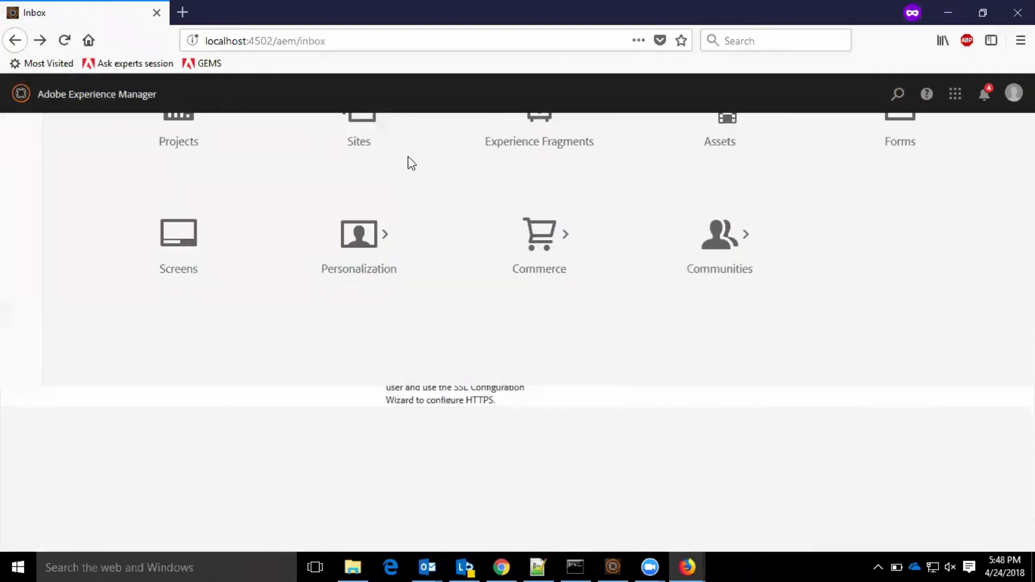
pyautogui.click(371, 291)
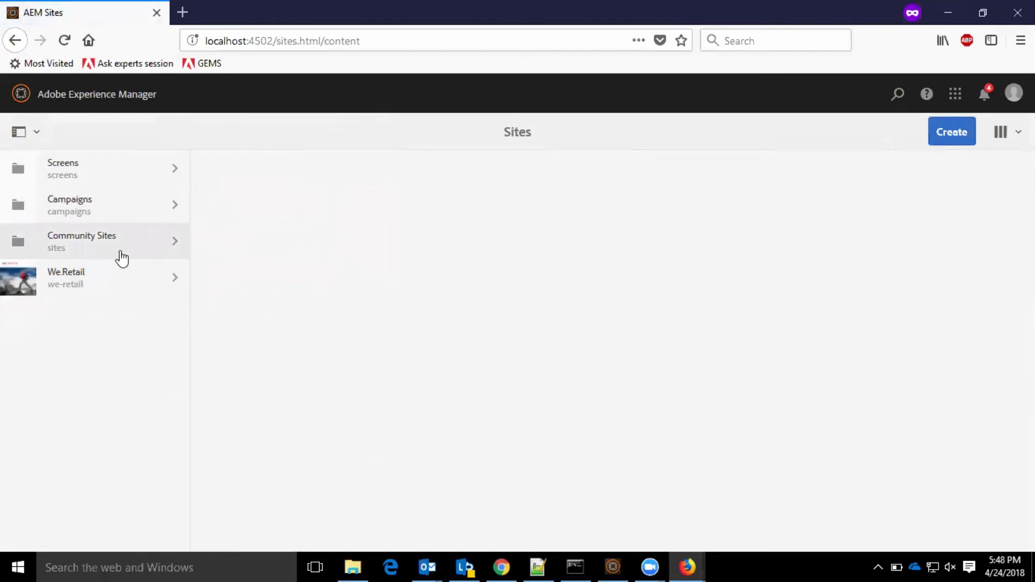
pyautogui.click(1008, 141)
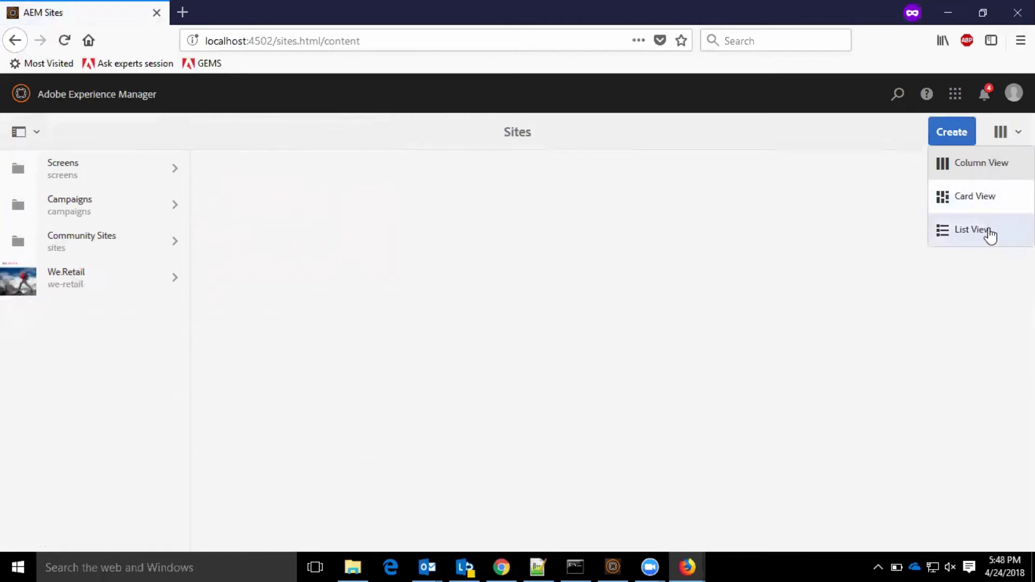
pyautogui.click(962, 138)
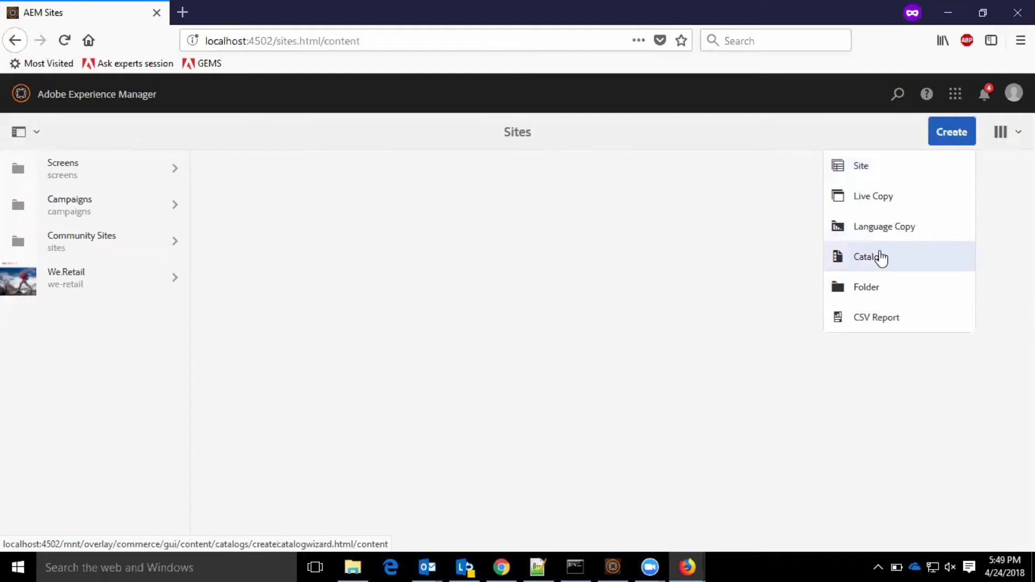
pyautogui.click(880, 323)
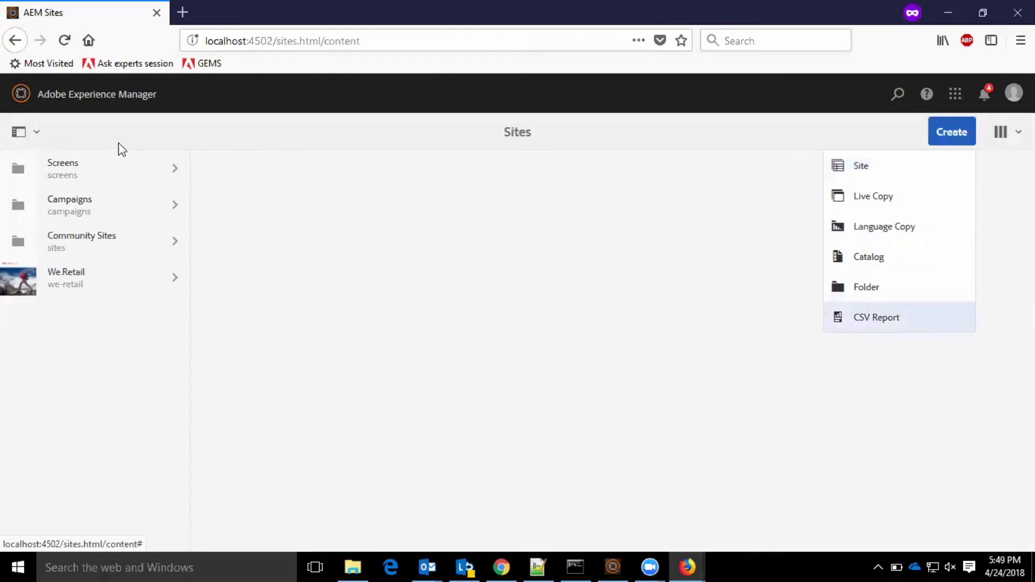
pyautogui.click(96, 103)
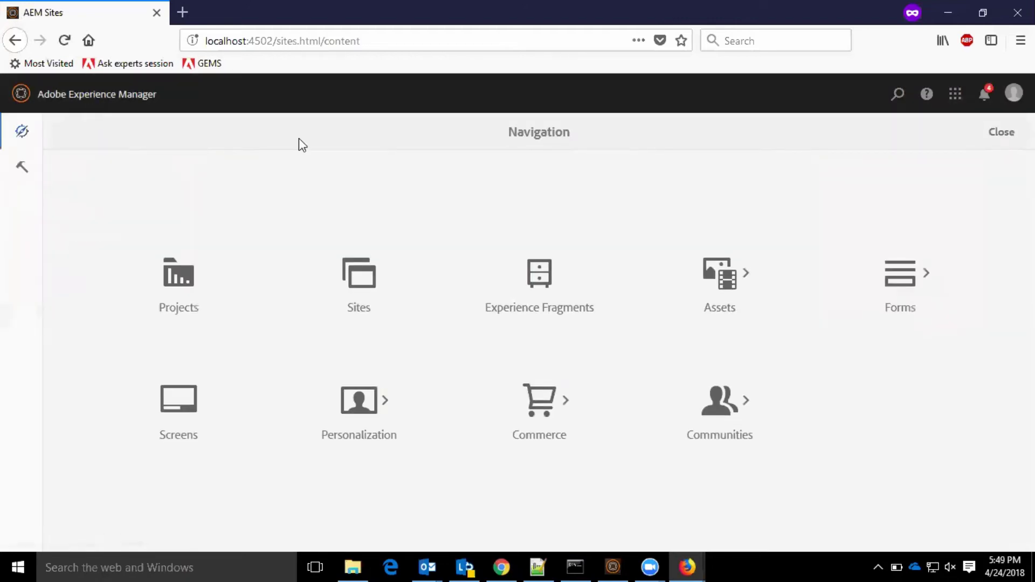
# Open the Experience Fragments console and look at its configuration and Create menus.
pyautogui.click(539, 297)
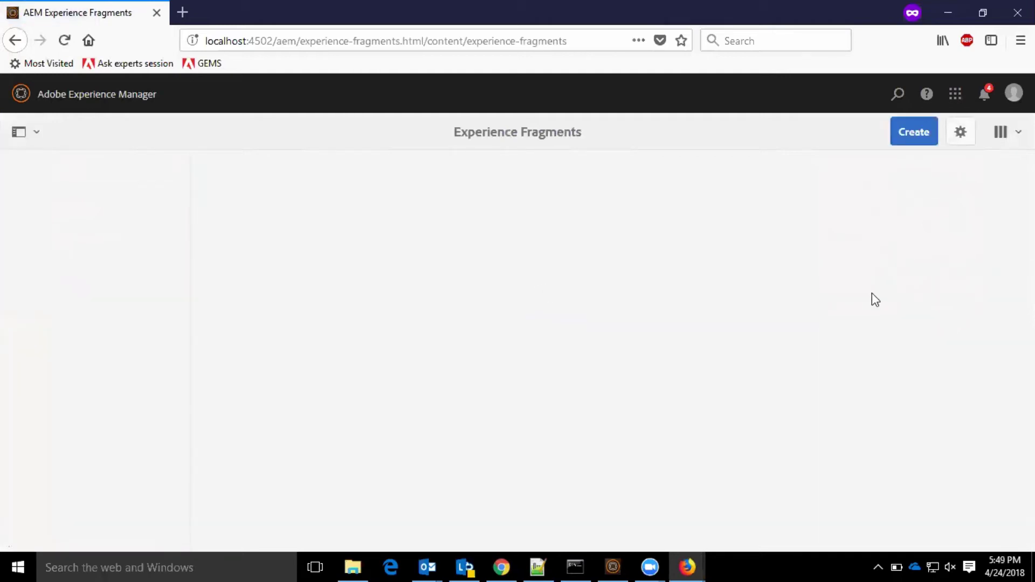
pyautogui.click(960, 133)
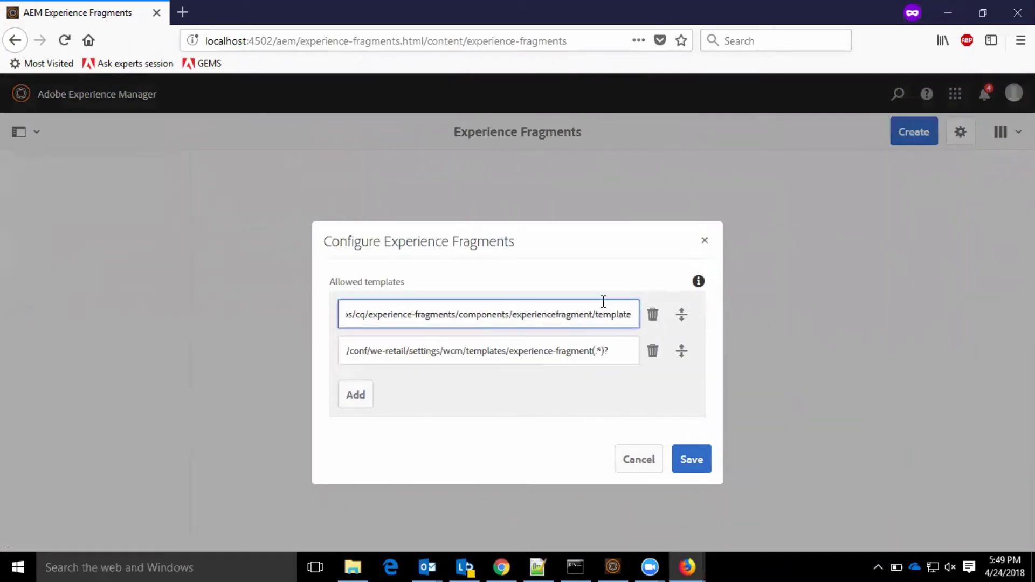
pyautogui.click(916, 132)
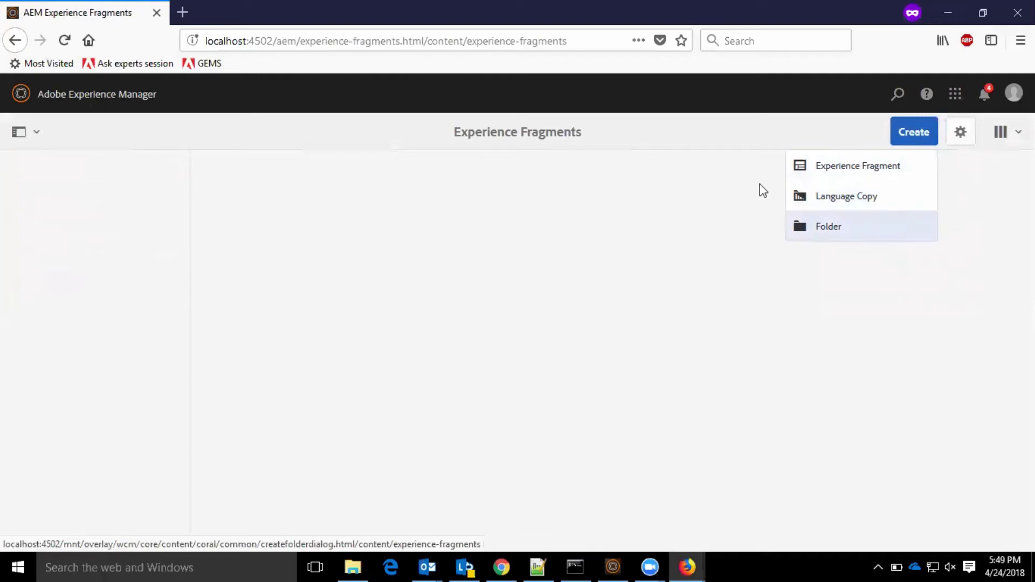
# Reopen Navigation and browse the Assets and Forms sections, returning to the top level each time.
pyautogui.click(137, 96)
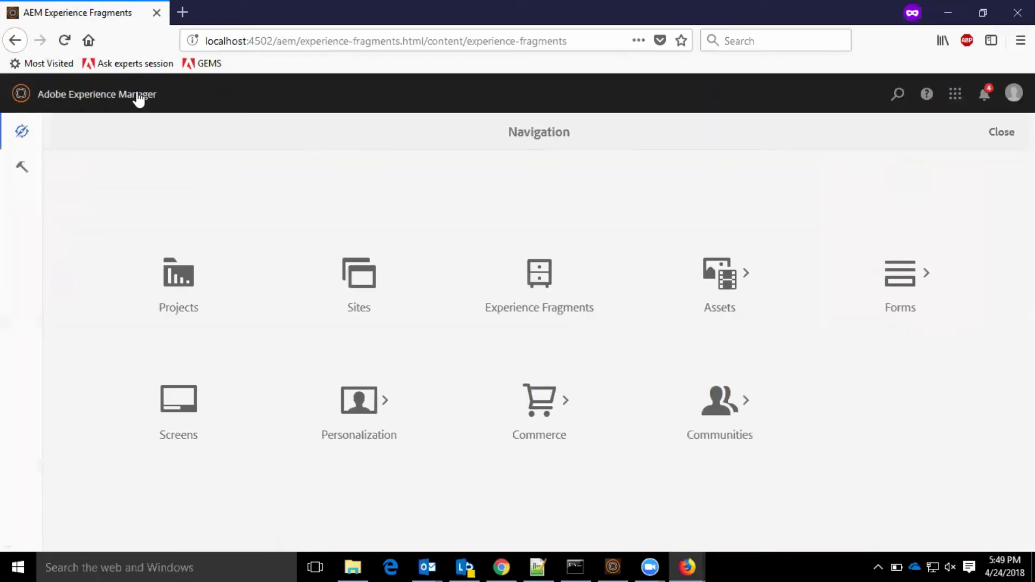
pyautogui.click(753, 286)
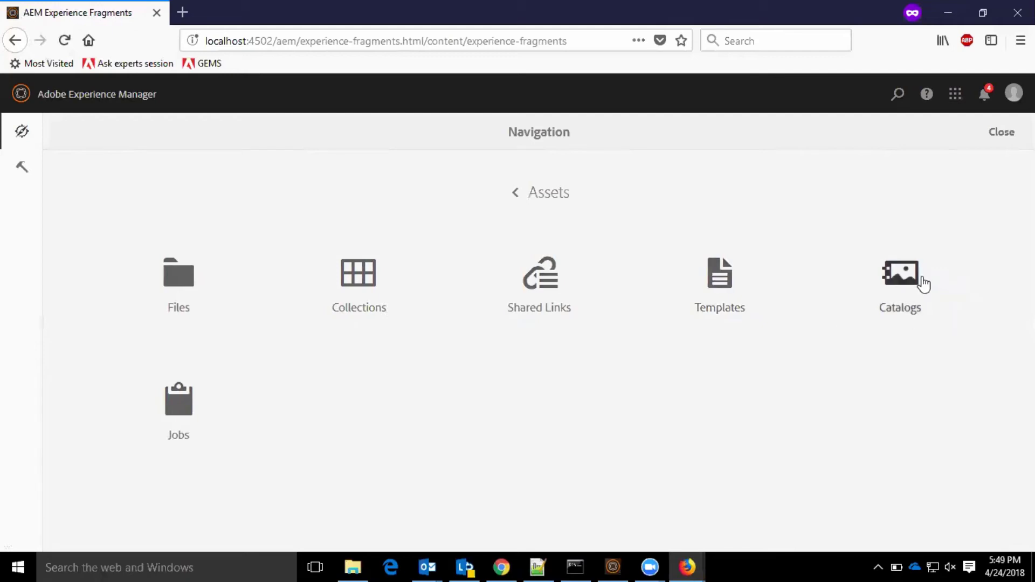
pyautogui.click(515, 194)
pyautogui.click(932, 290)
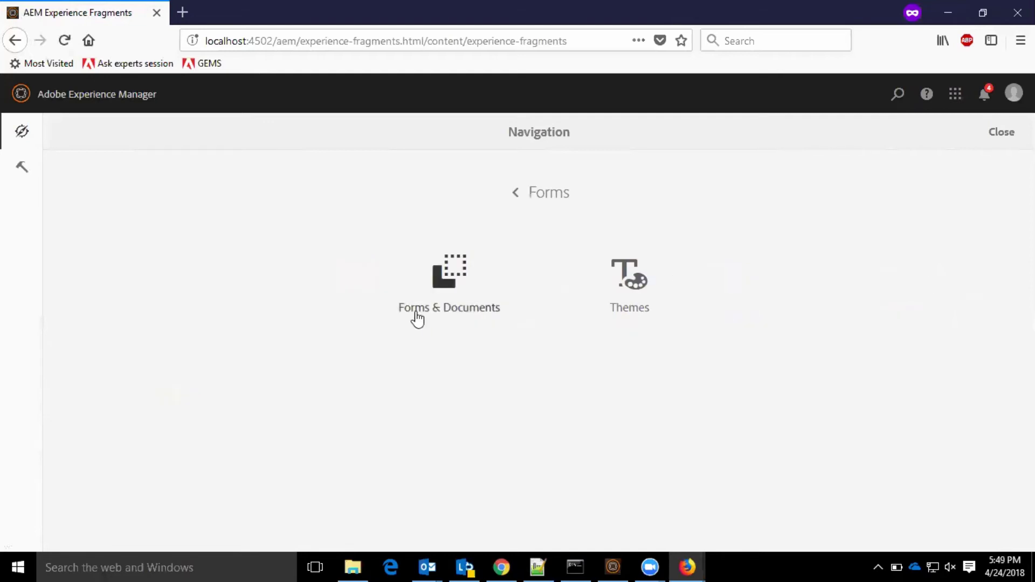
pyautogui.click(516, 199)
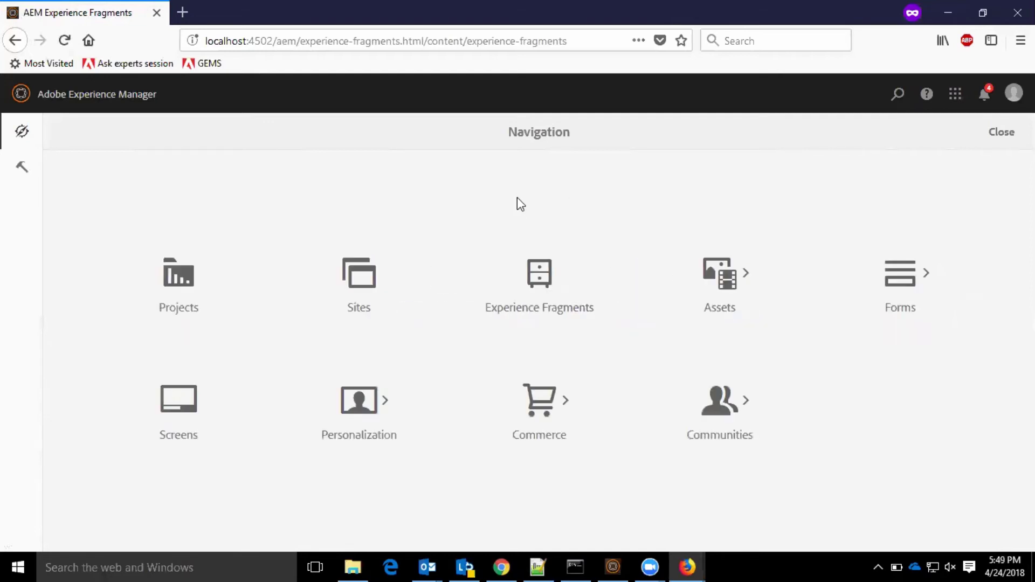
# Open the Screens console, then browse the Personalization section of Navigation.
pyautogui.click(180, 415)
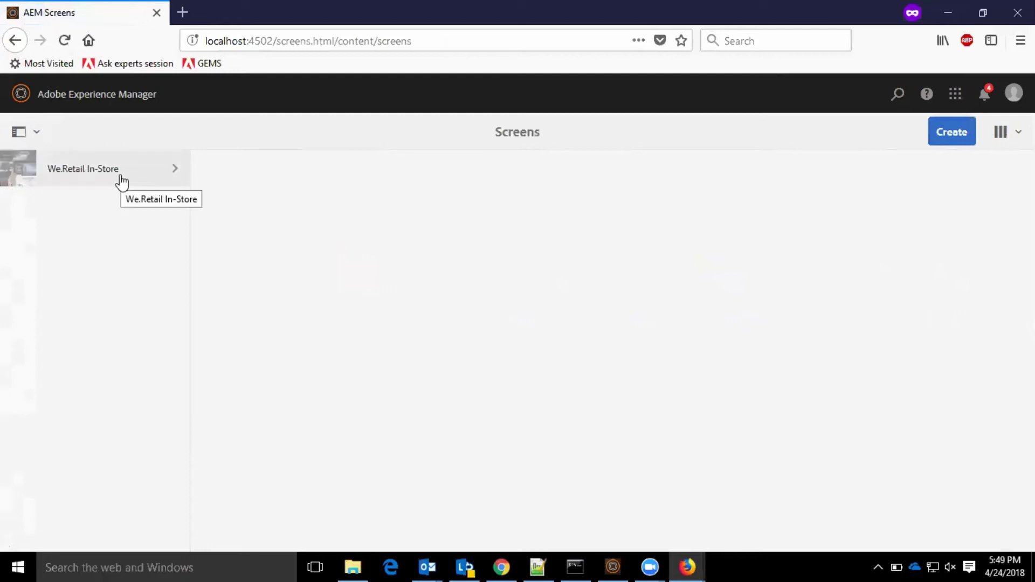
pyautogui.click(100, 101)
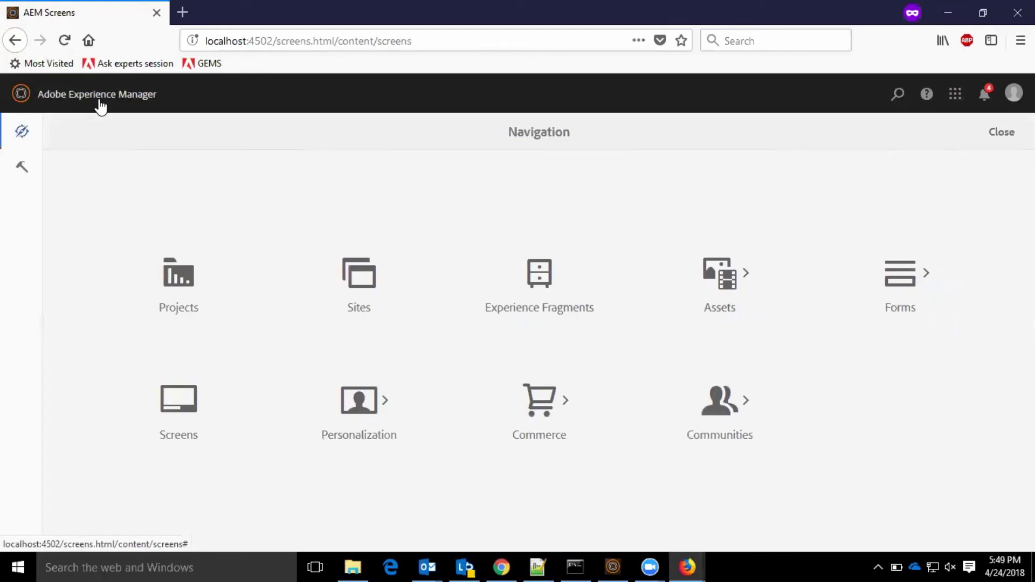
pyautogui.click(388, 416)
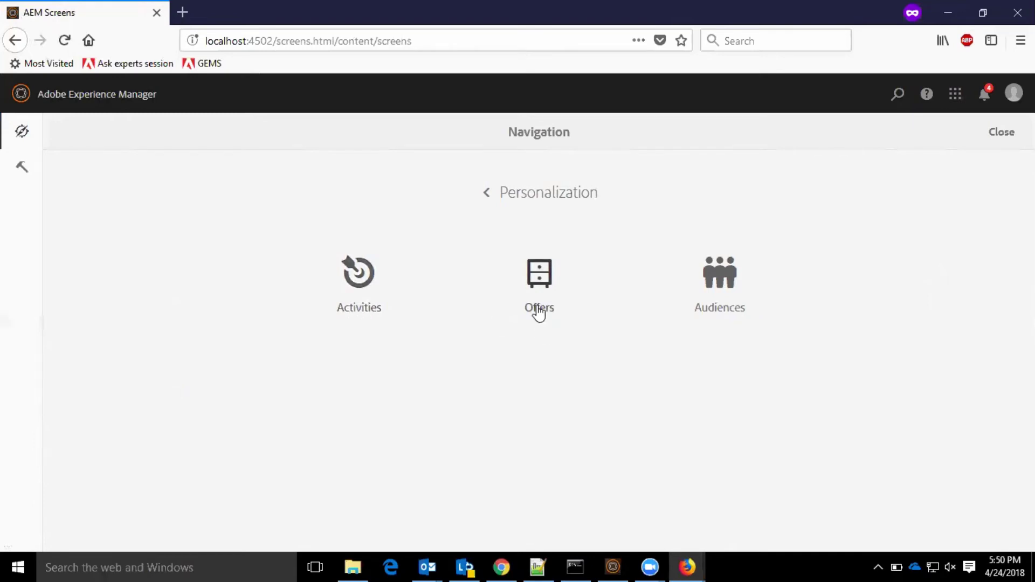
pyautogui.click(486, 193)
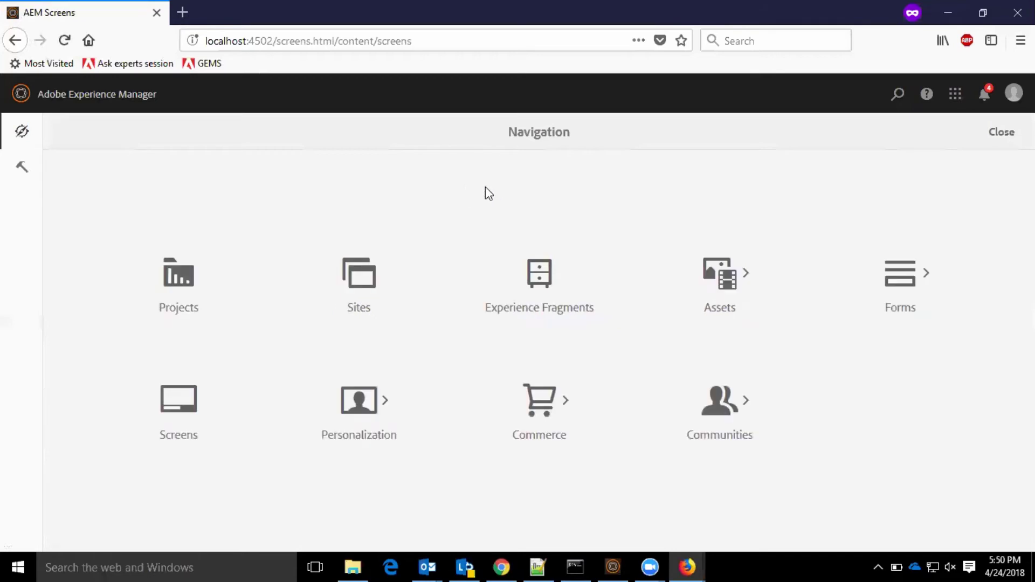
# Browse the Commerce and Communities sections, returning to the top-level consoles after each.
pyautogui.click(571, 419)
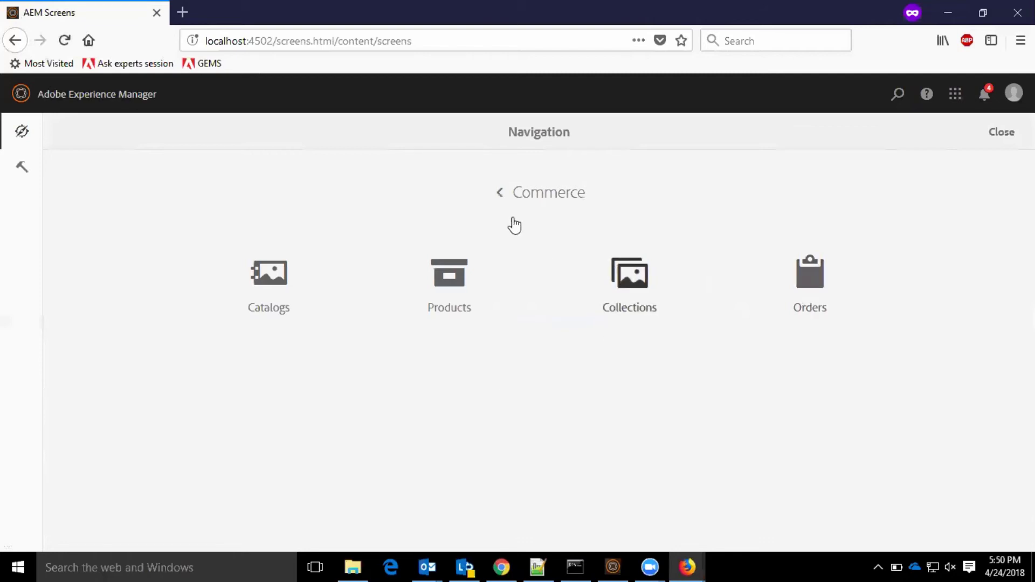
pyautogui.click(502, 197)
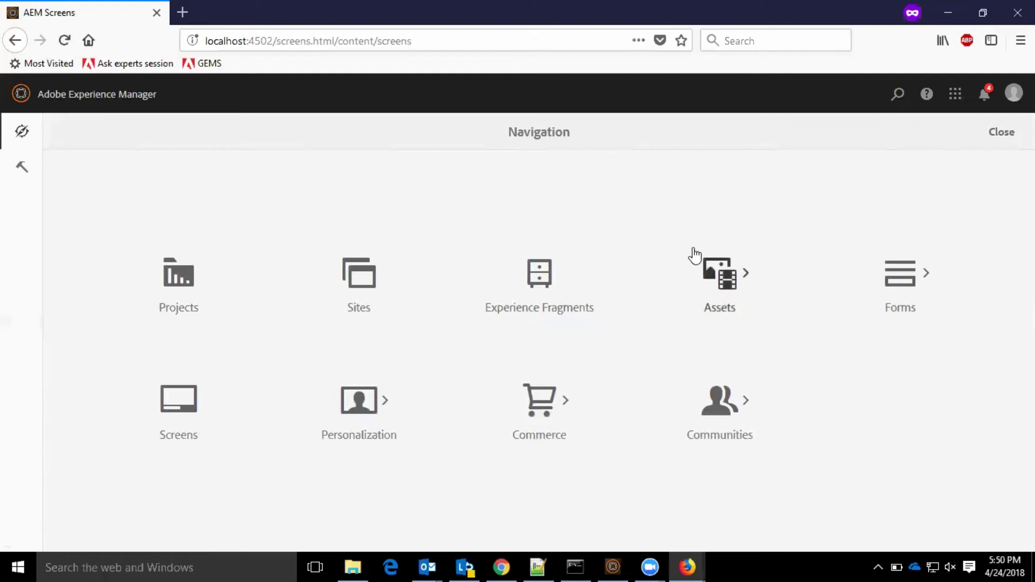
pyautogui.click(747, 410)
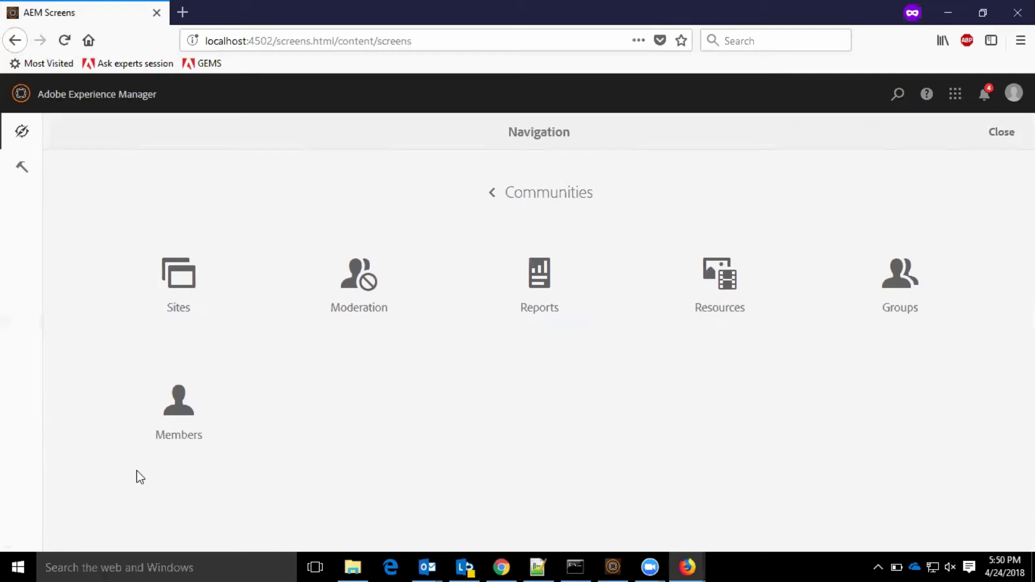
pyautogui.click(492, 194)
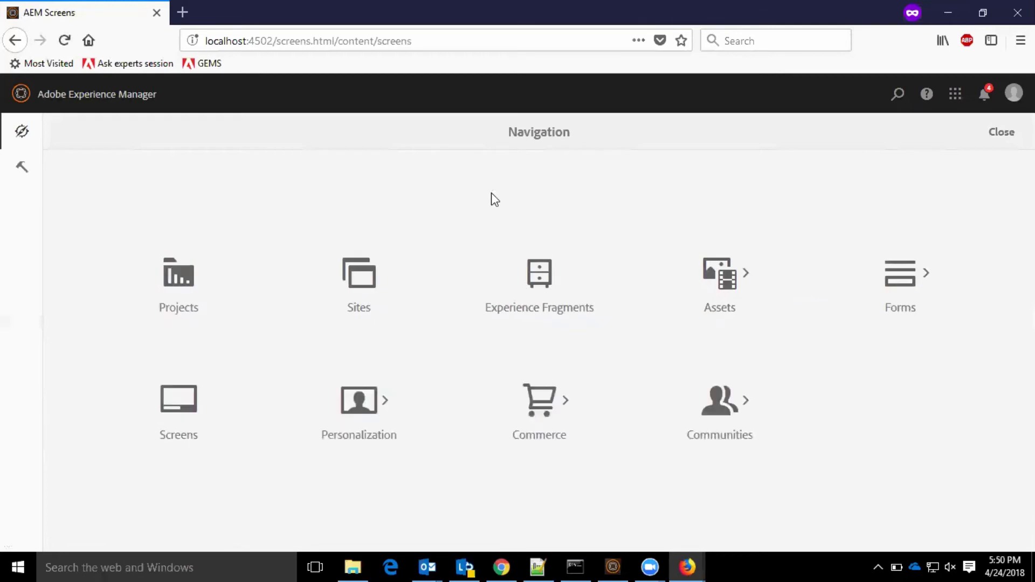
# Switch to Tools and scroll through the General cards: CRXDE Lite, Tagging, Templates, Translation Configuration.
pyautogui.click(24, 171)
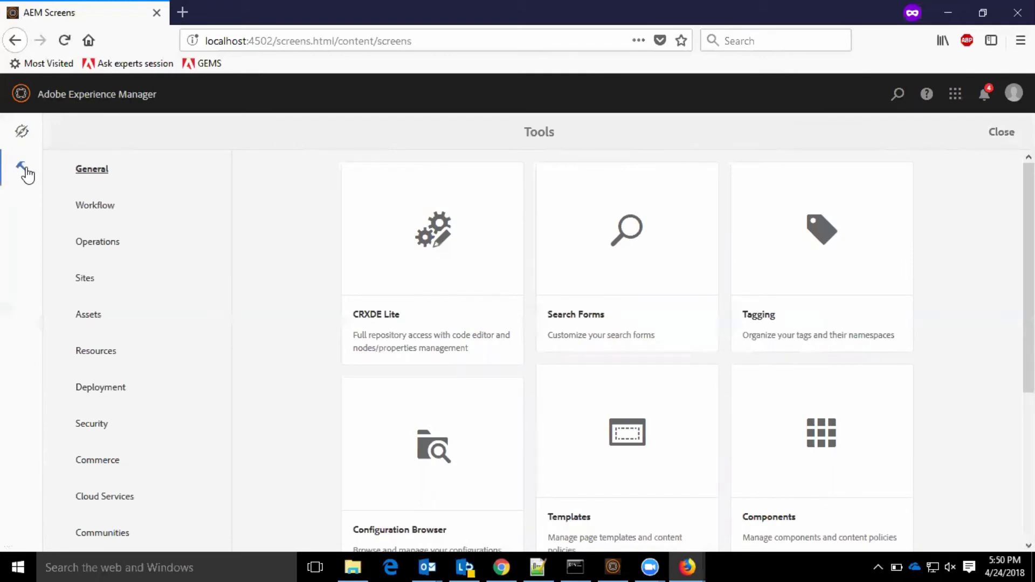
pyautogui.scroll(-5, 259, 318)
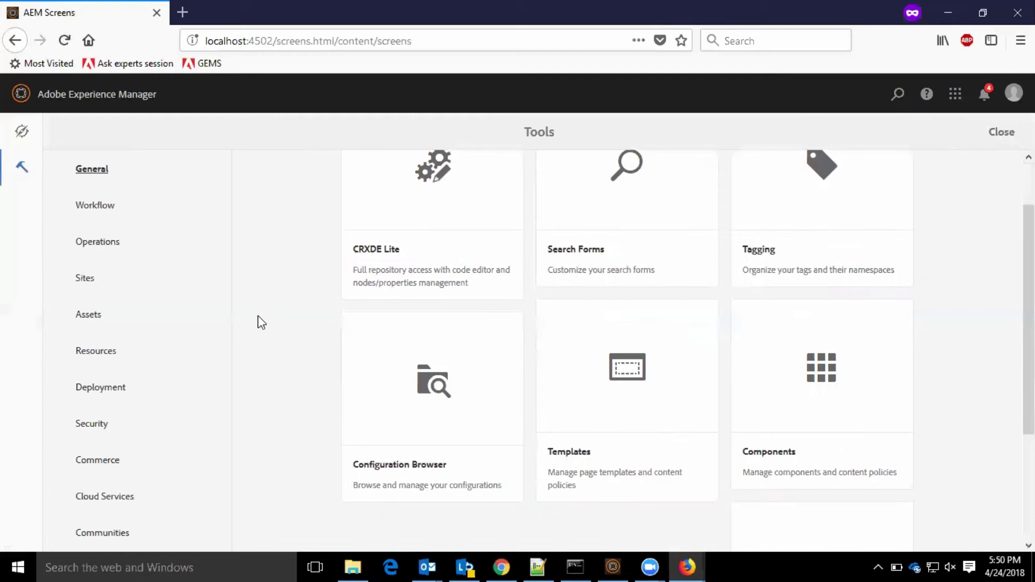
pyautogui.scroll(5, 257, 316)
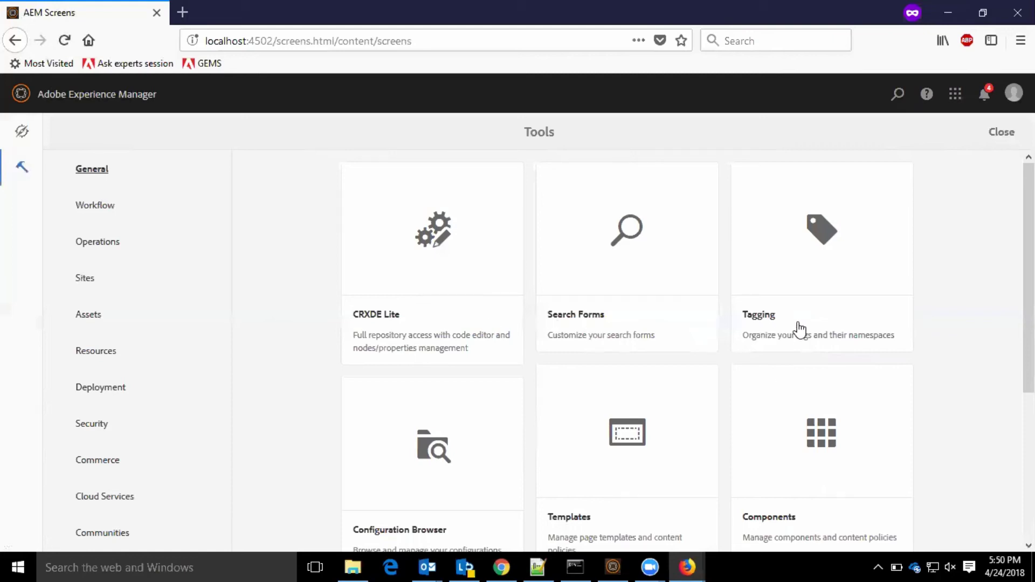
pyautogui.scroll(-2, 820, 337)
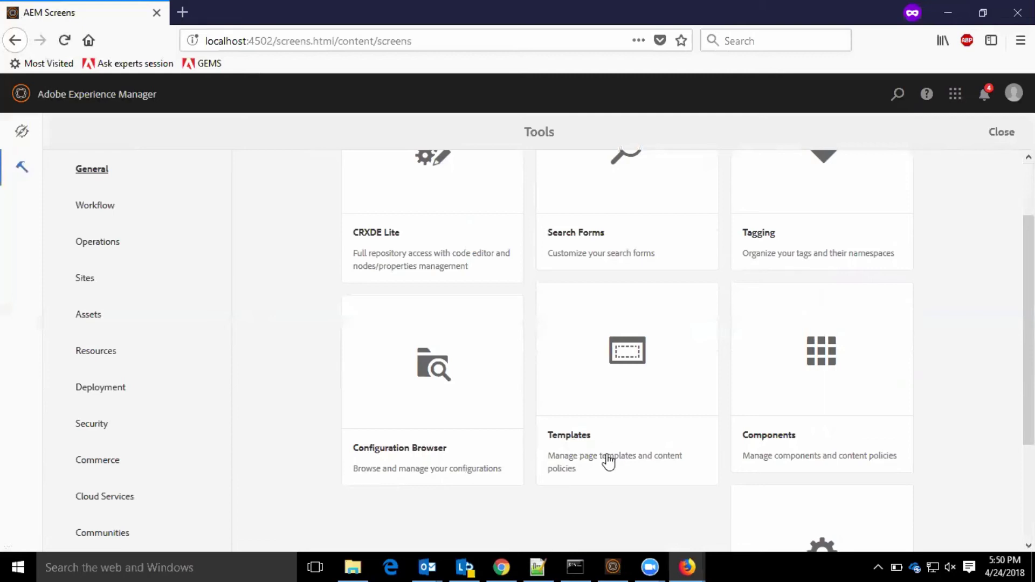
pyautogui.scroll(-3, 795, 474)
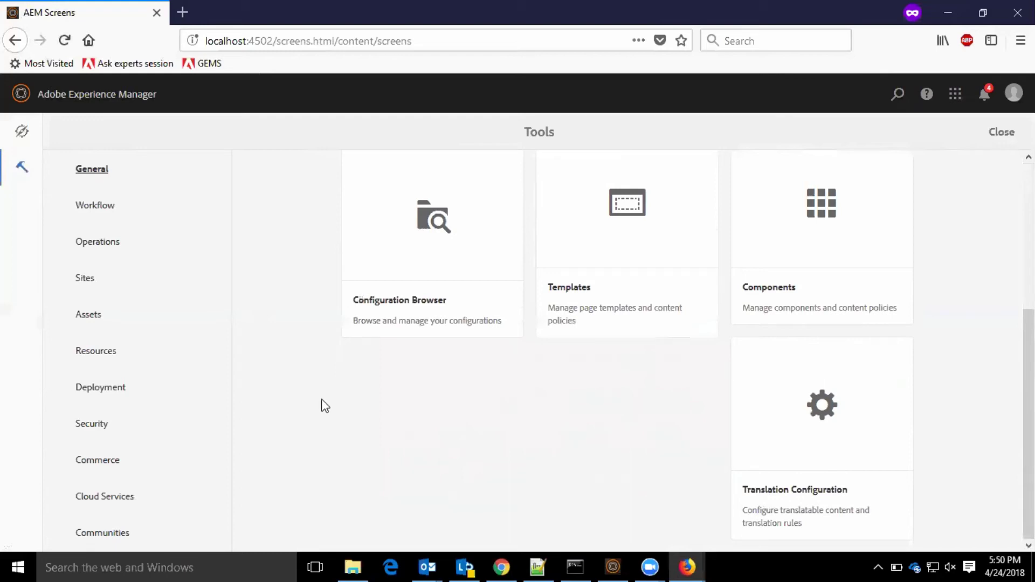
pyautogui.scroll(5, 332, 410)
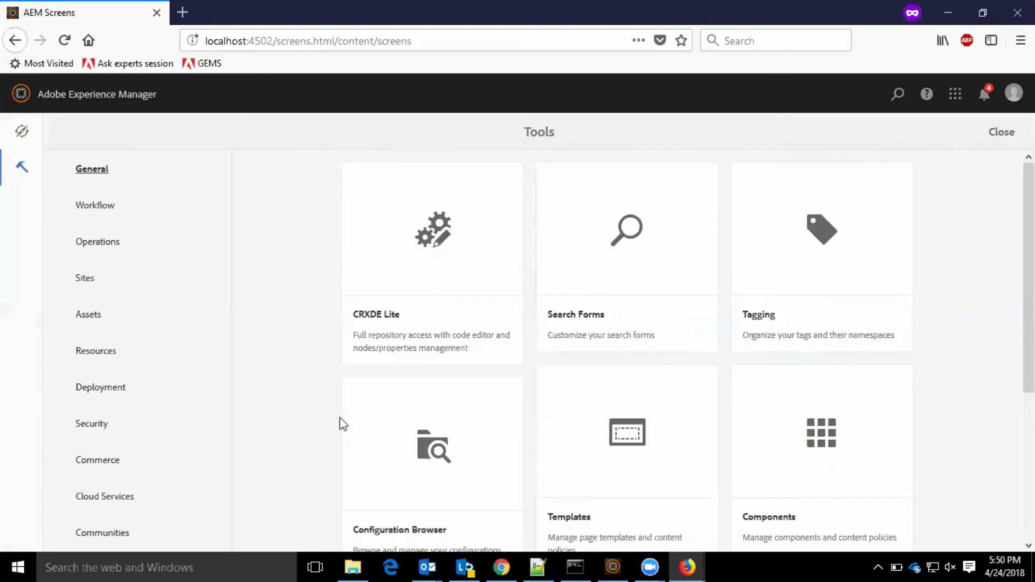
# View the Workflow tools, then scroll the Operations tools from System Overview to Diagnosis.
pyautogui.click(88, 206)
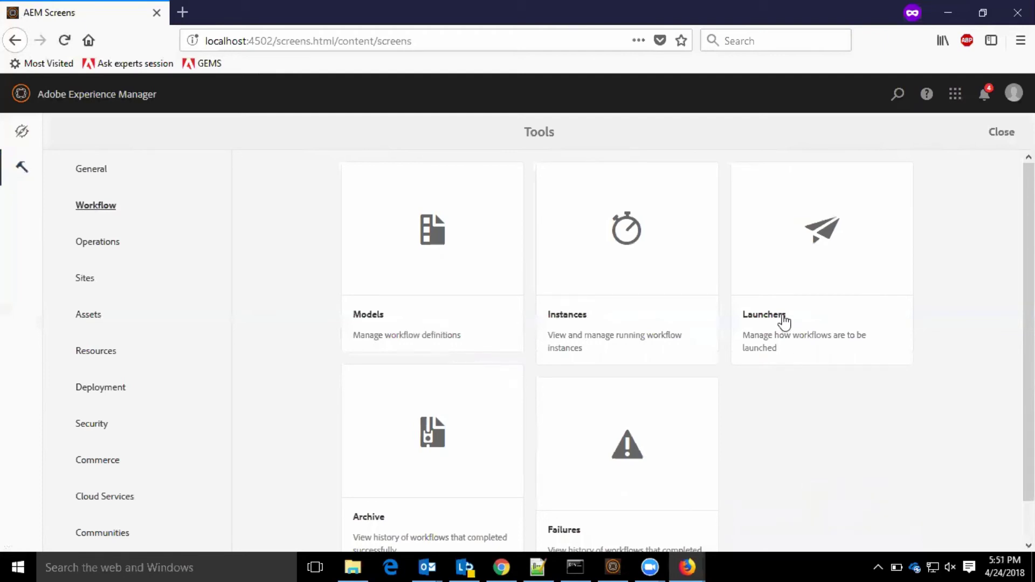
pyautogui.scroll(-1, 783, 327)
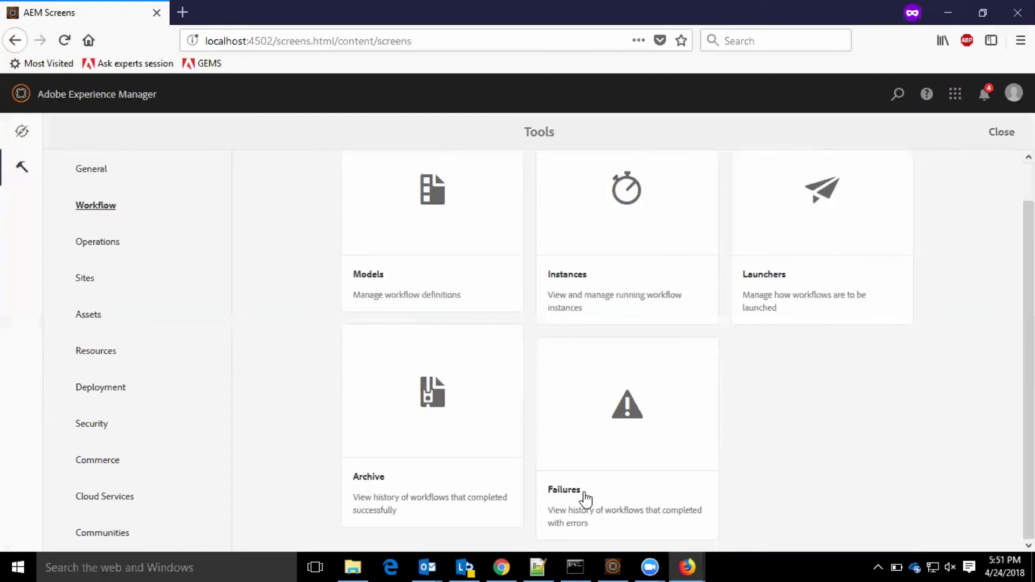
pyautogui.click(102, 253)
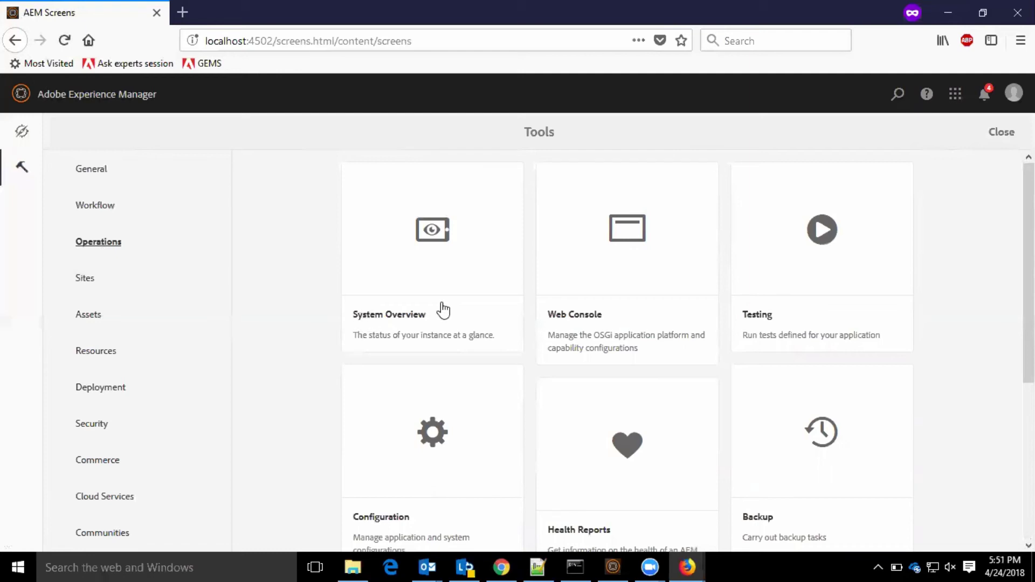
pyautogui.scroll(-3, 803, 323)
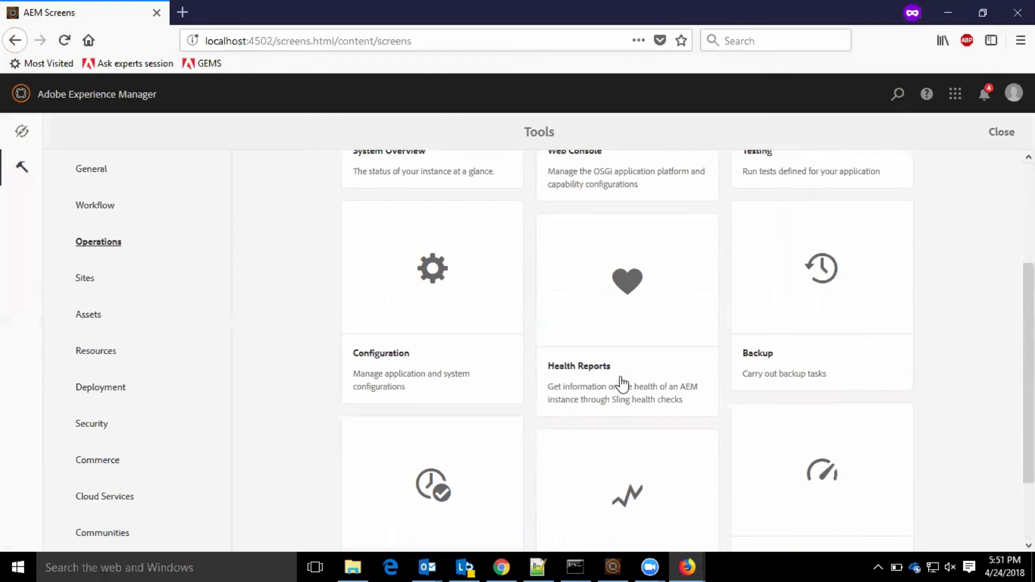
pyautogui.scroll(-2, 816, 387)
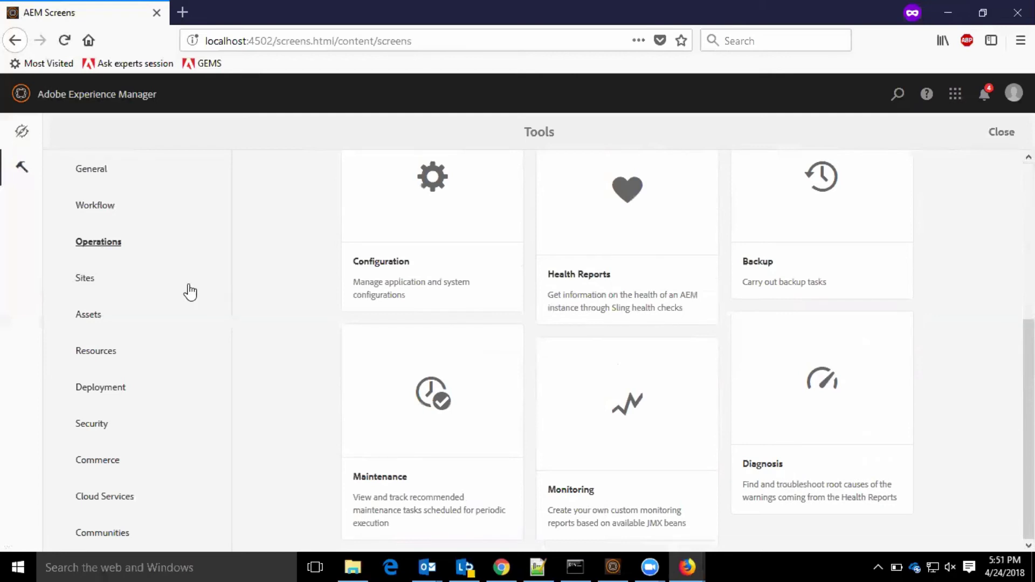
# Browse the Sites and Assets tool categories, then show Resources with Documentation and Developer Resources.
pyautogui.click(142, 287)
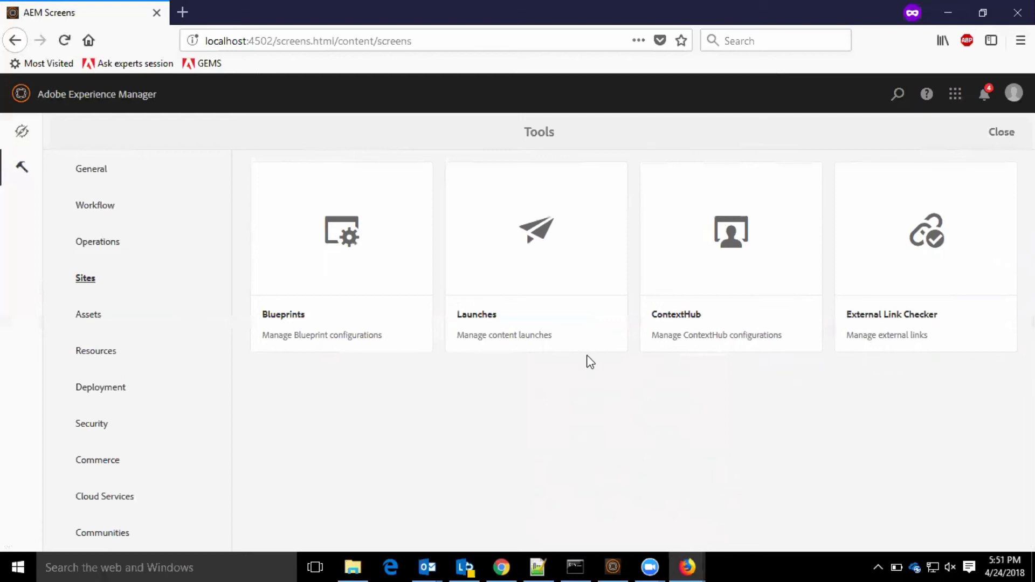
pyautogui.click(117, 332)
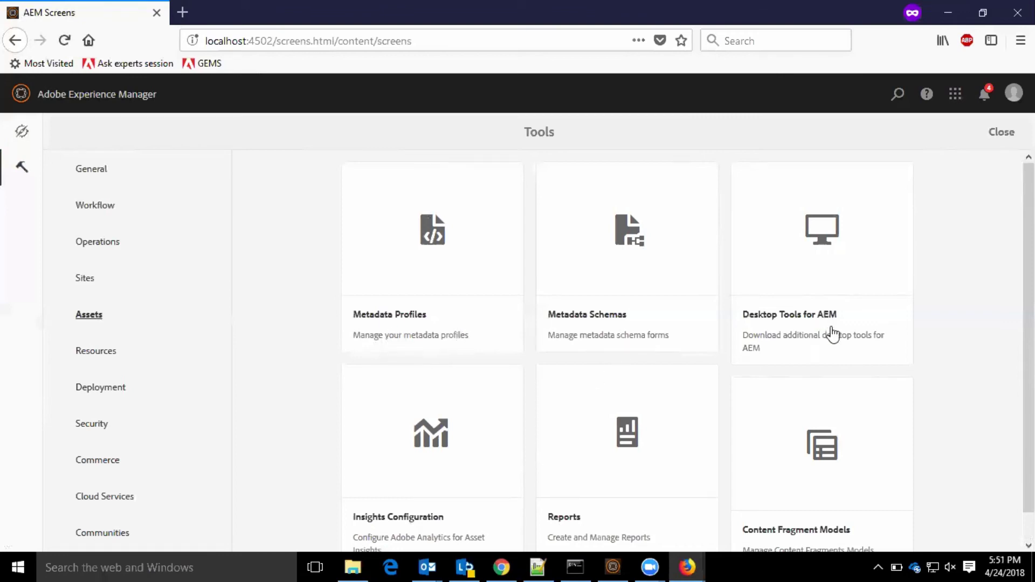
pyautogui.scroll(-1, 838, 350)
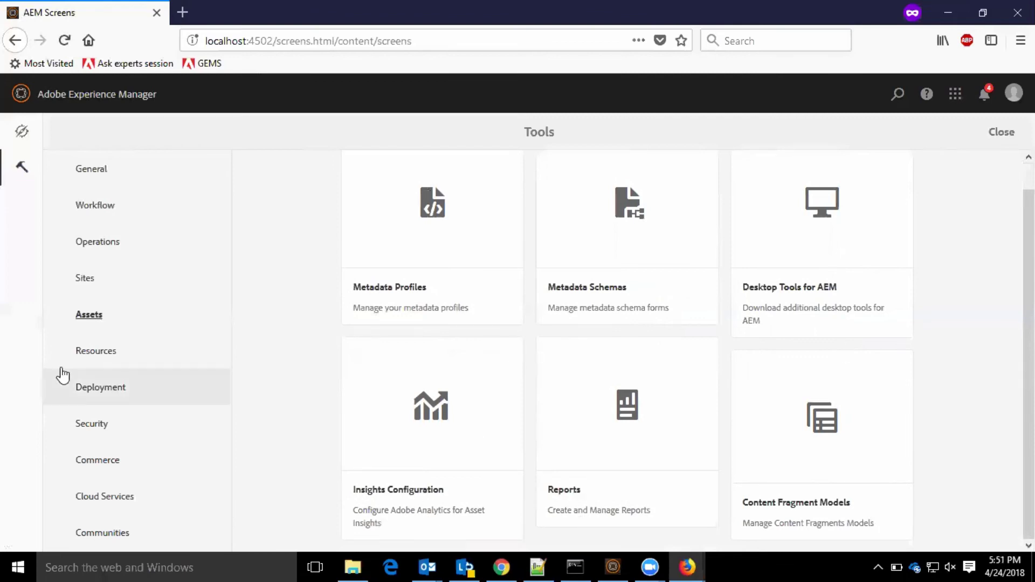
pyautogui.click(98, 358)
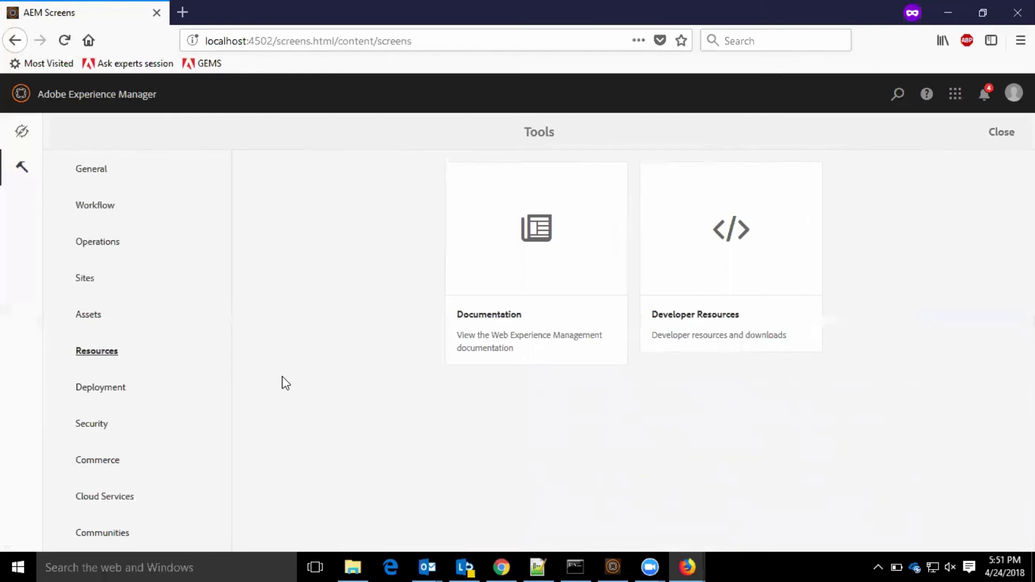
# Browse the Deployment tool cards, then scroll through the Security tools like Users, Groups and Permissions.
pyautogui.click(162, 391)
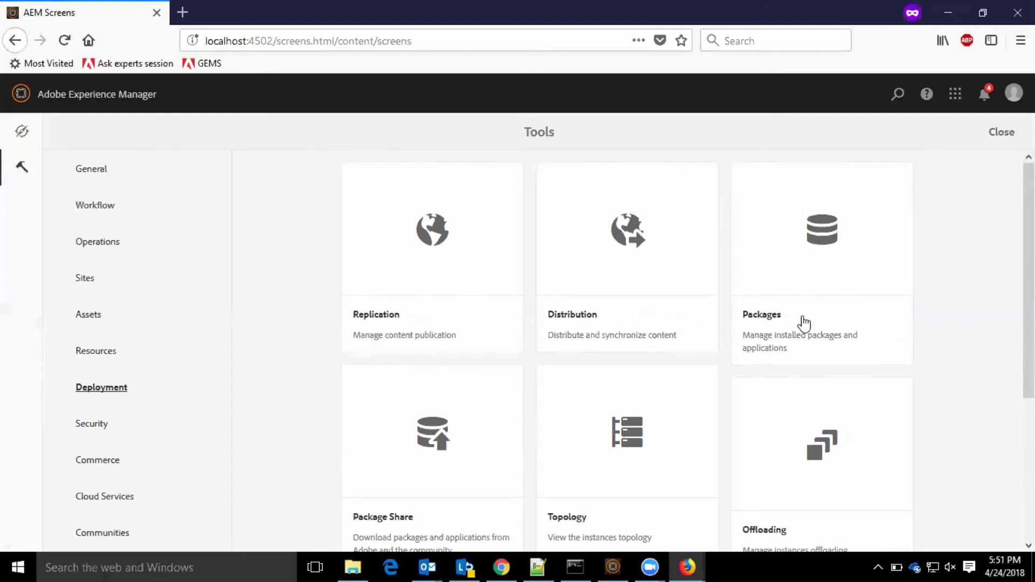
pyautogui.scroll(-4, 803, 323)
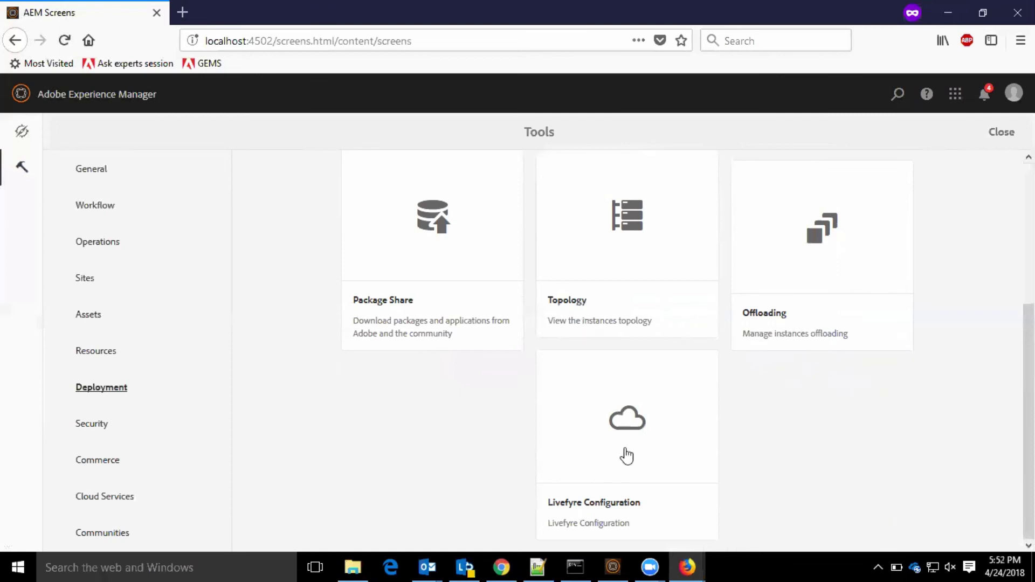
pyautogui.click(97, 425)
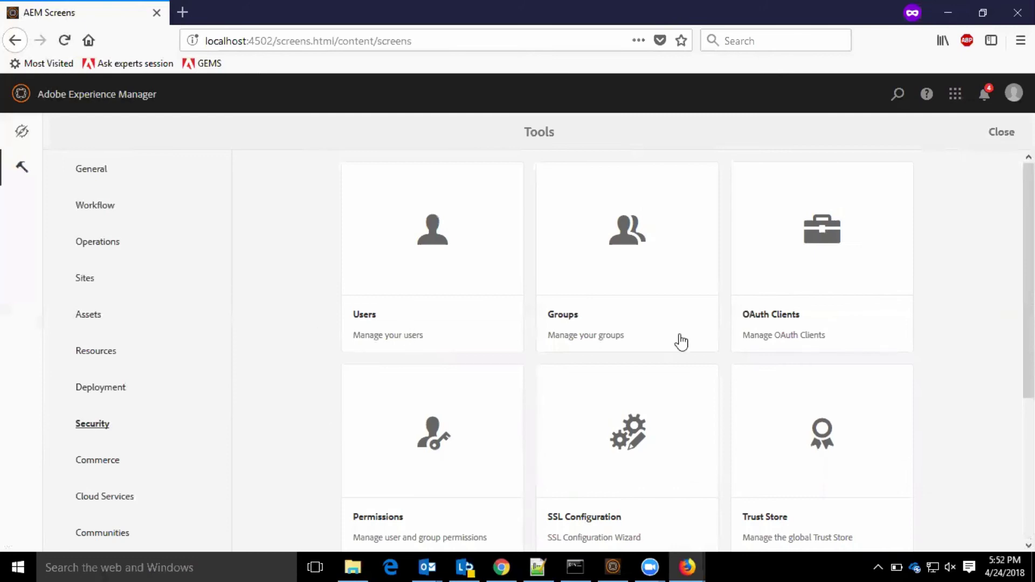
pyautogui.scroll(-3, 837, 318)
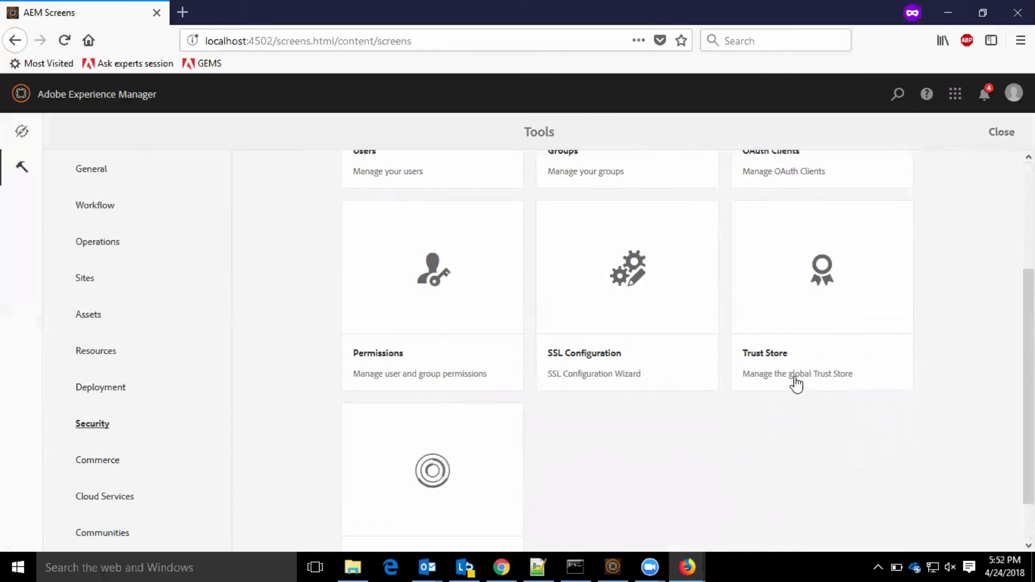
pyautogui.scroll(-1, 790, 374)
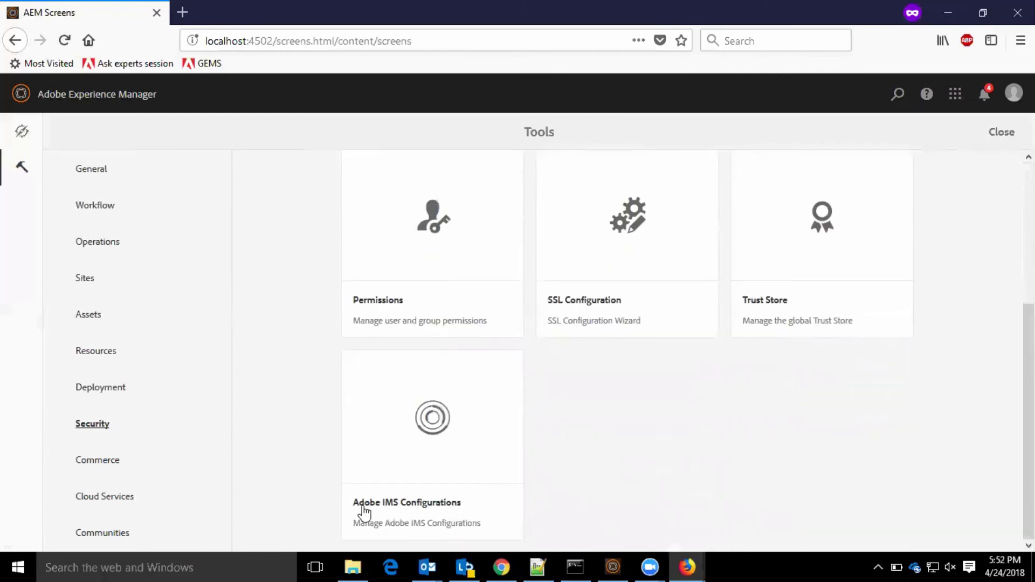
pyautogui.scroll(4, 526, 484)
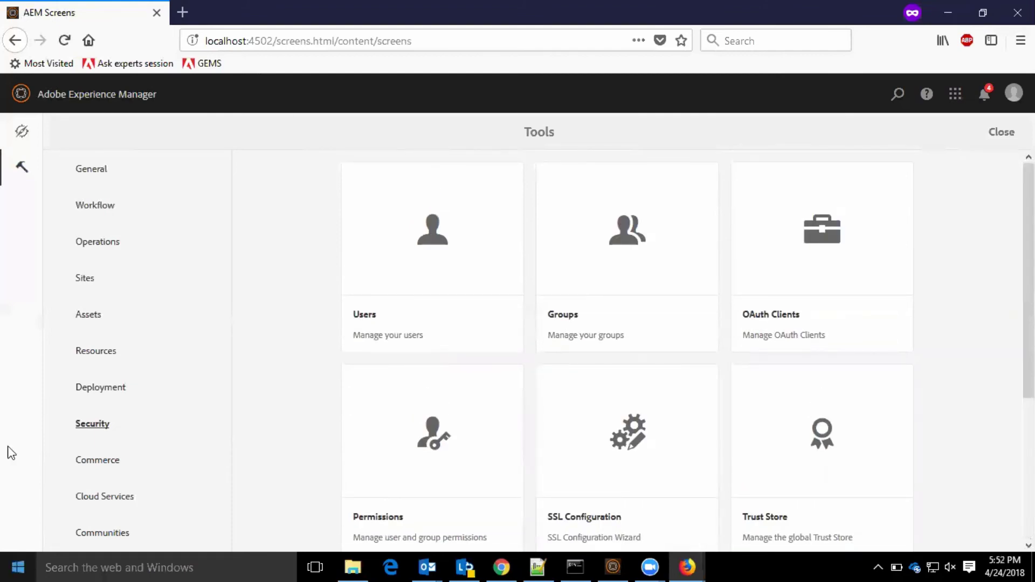
# Glance at Commerce, then scroll Cloud Services cards from Scene7 and Adobe Launch down to Pinterest Social Login.
pyautogui.click(107, 461)
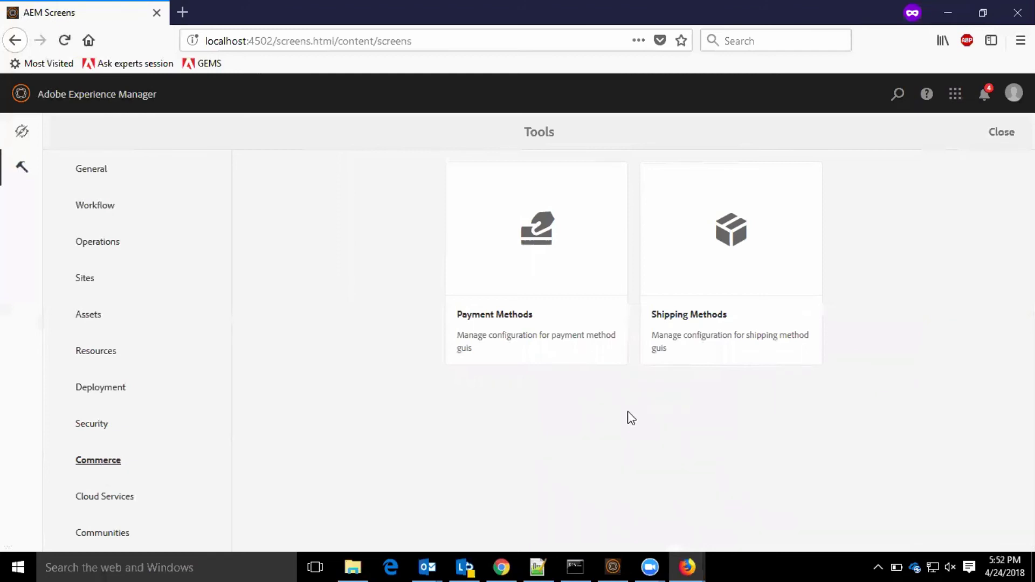
pyautogui.click(140, 507)
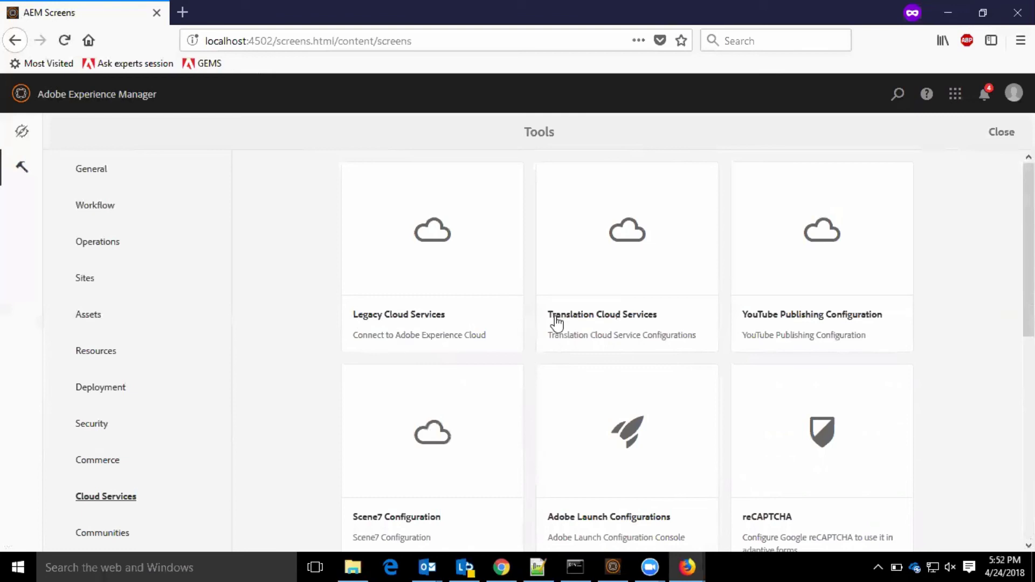
pyautogui.scroll(-3, 925, 323)
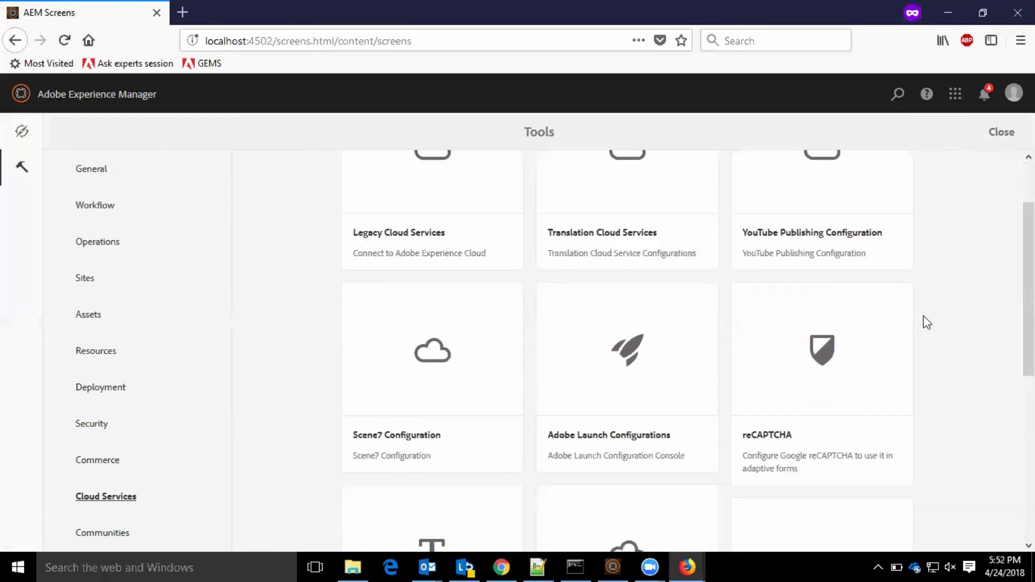
pyautogui.scroll(-3, 925, 324)
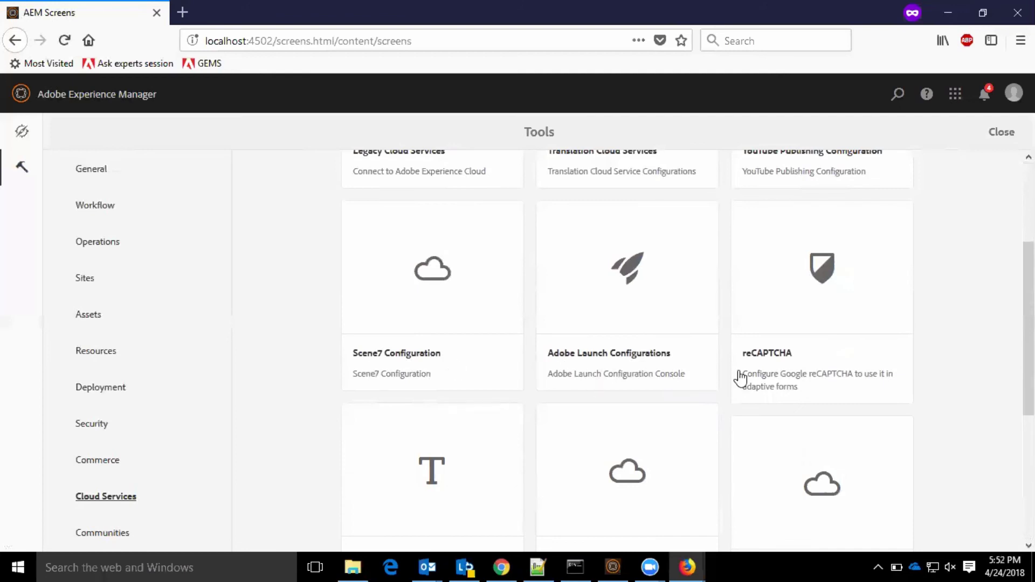
pyautogui.scroll(-3, 739, 376)
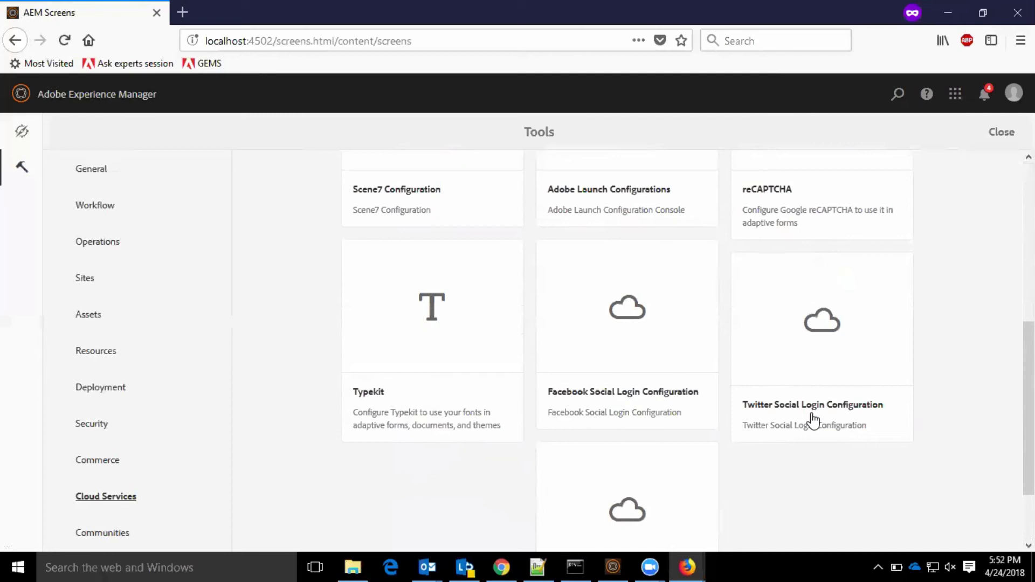
pyautogui.scroll(-3, 814, 420)
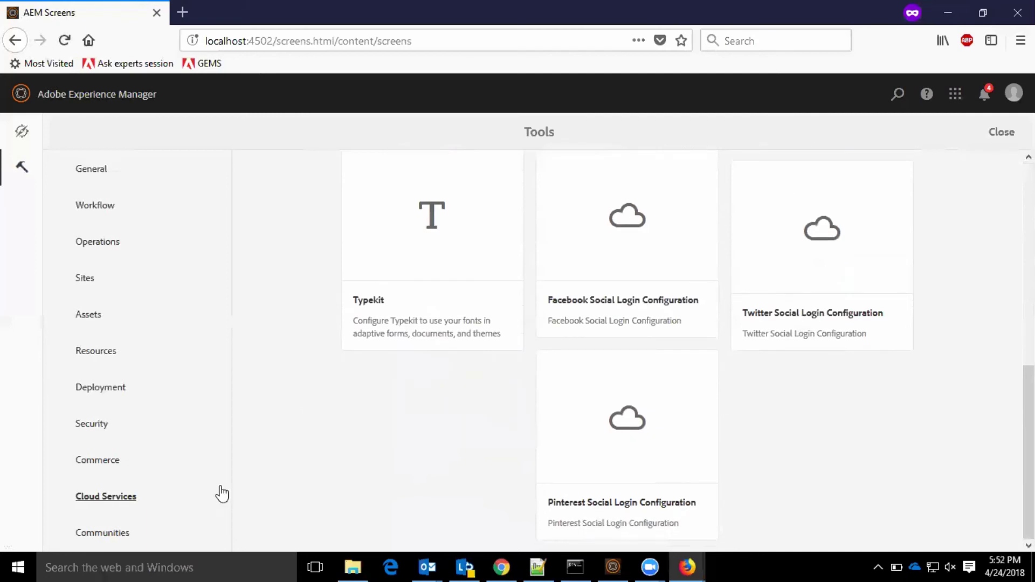
# Show the Communities tools category and scroll through its cards.
pyautogui.click(111, 532)
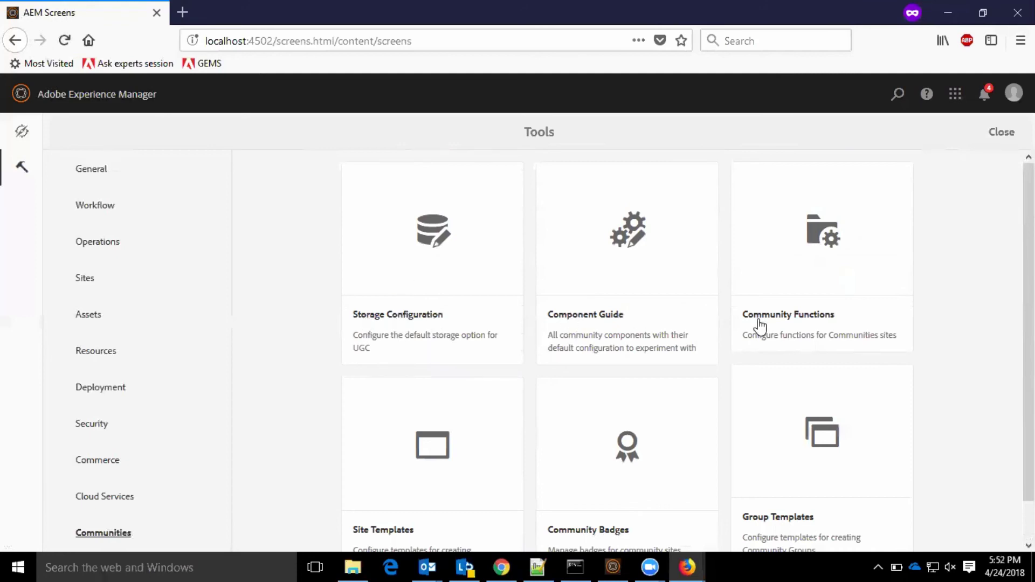
pyautogui.scroll(-2, 857, 319)
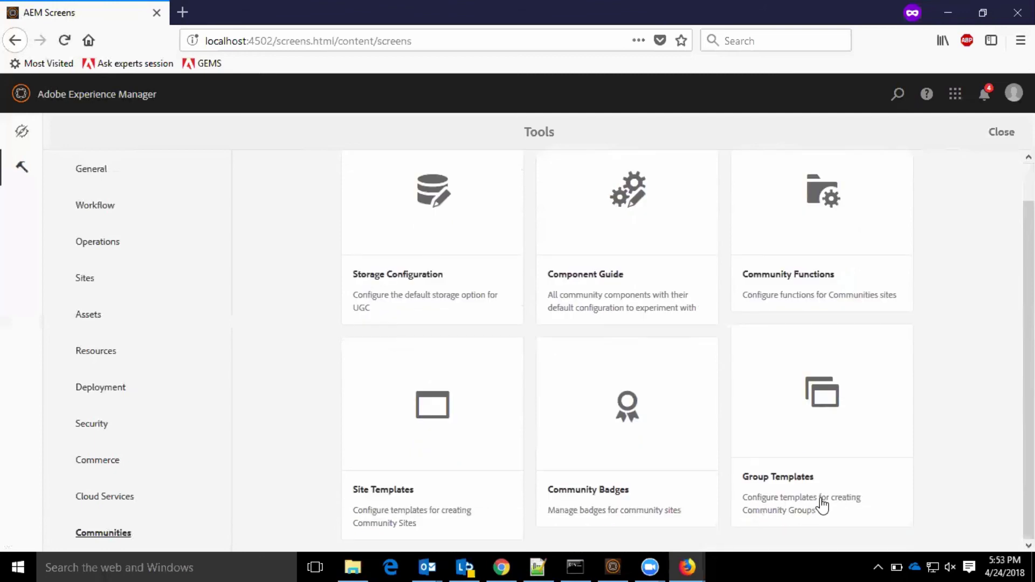
pyautogui.scroll(1, 821, 505)
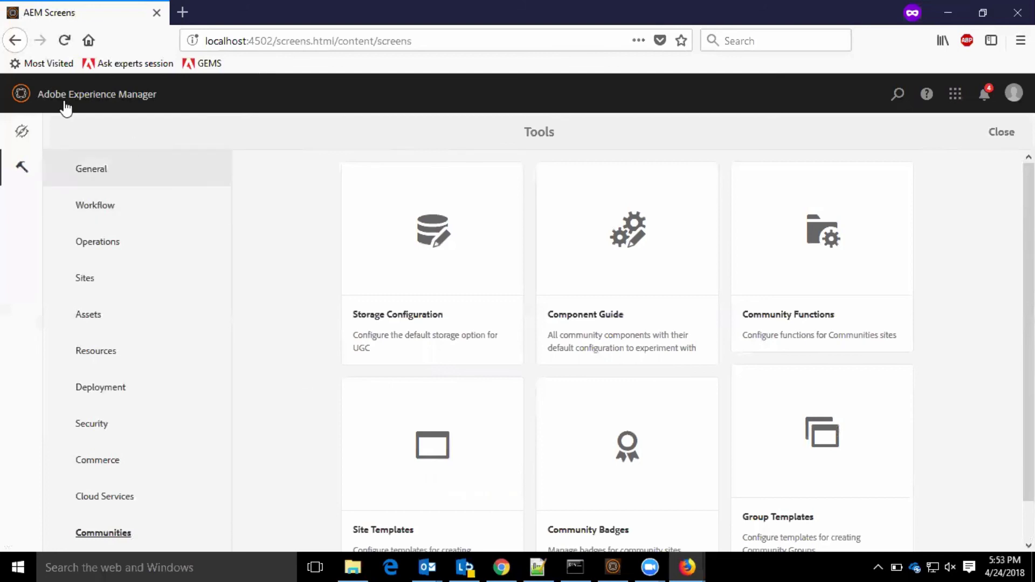
pyautogui.scroll(-1, 64, 105)
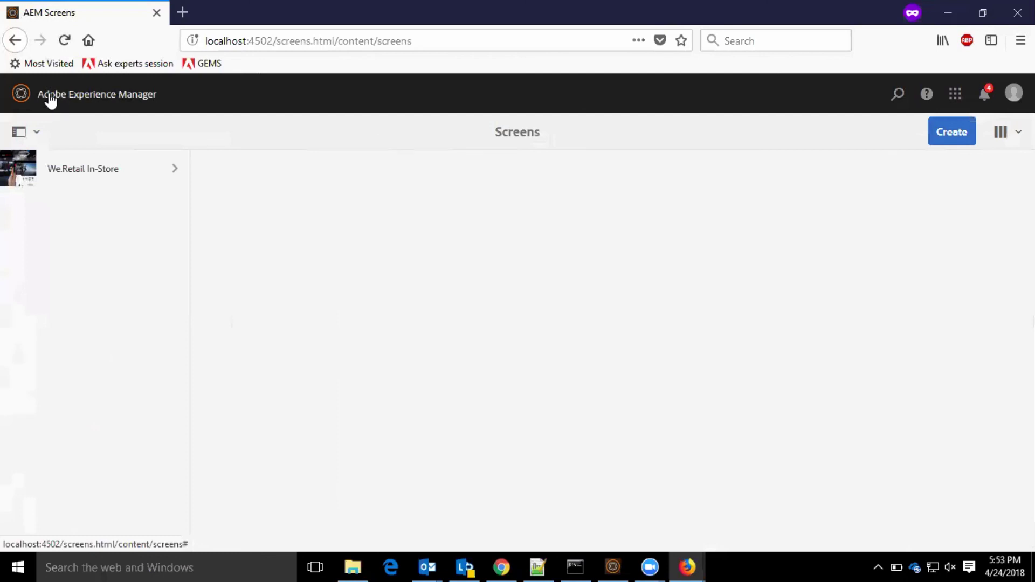
# Go to the Sites console and drill into We.Retail > Language Masters.
pyautogui.click(128, 95)
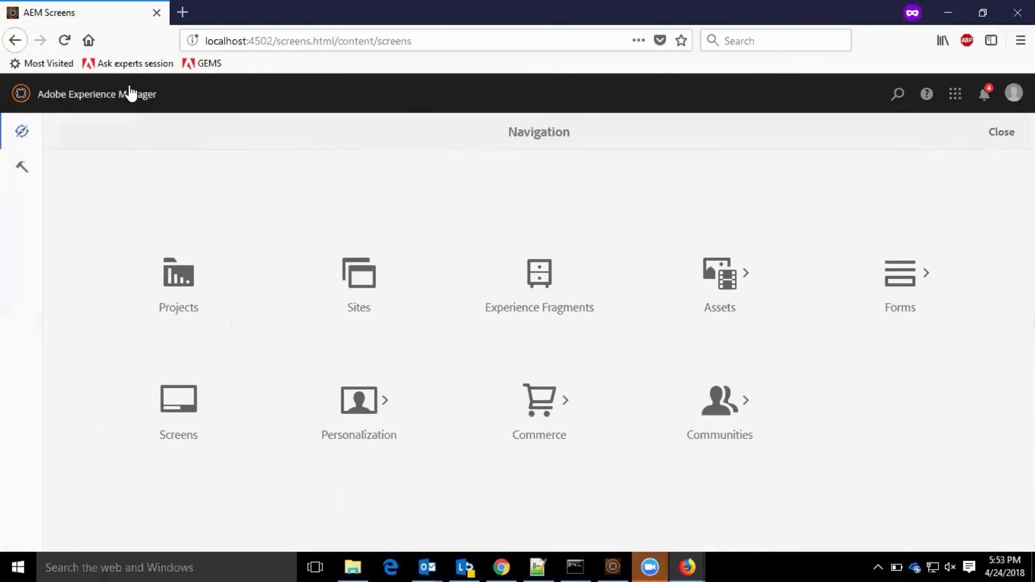
pyautogui.click(360, 298)
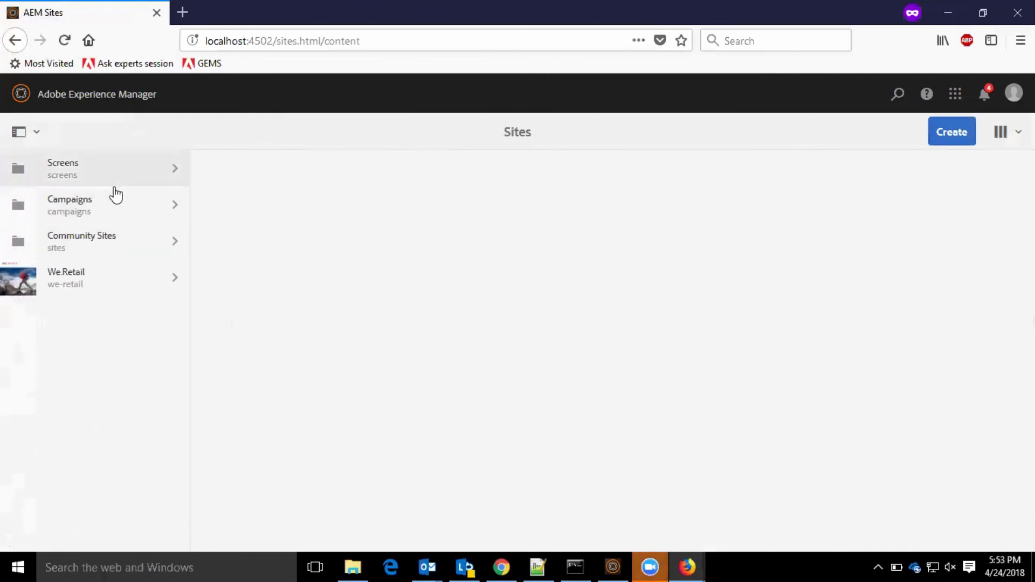
pyautogui.click(116, 277)
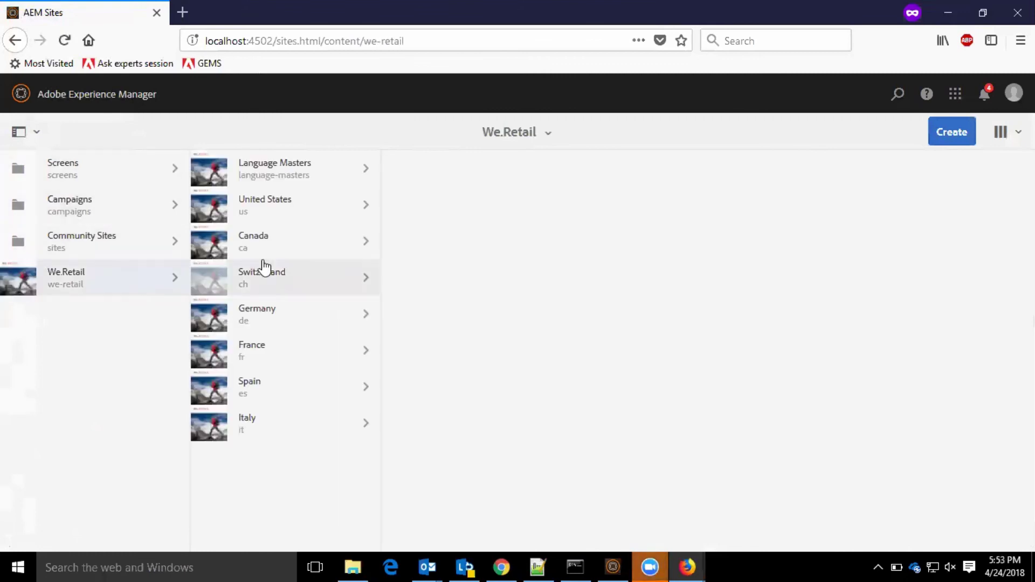
pyautogui.click(279, 178)
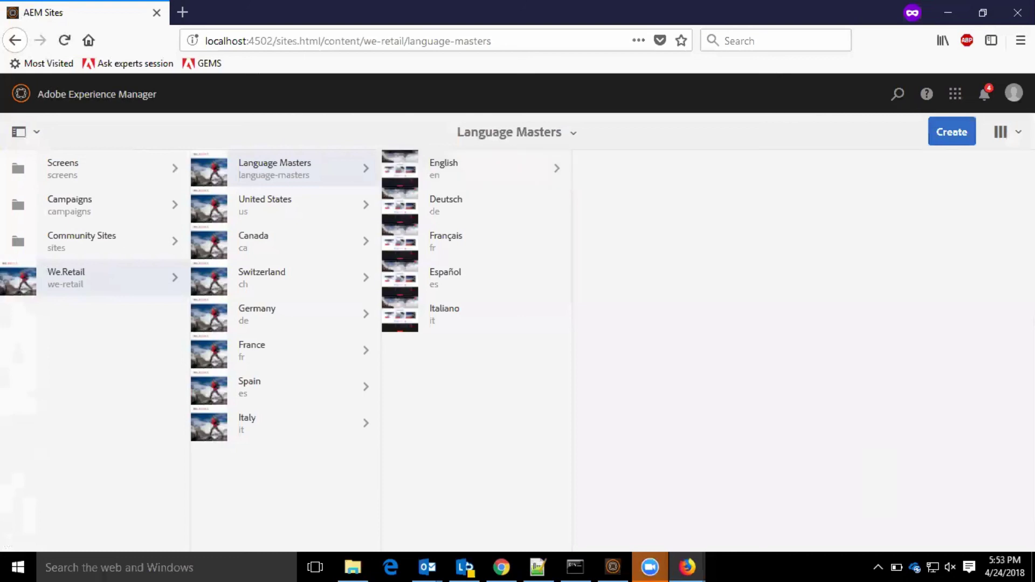
# Switch the Language Masters listing to Card View and select the English page.
pyautogui.click(1001, 132)
pyautogui.click(975, 196)
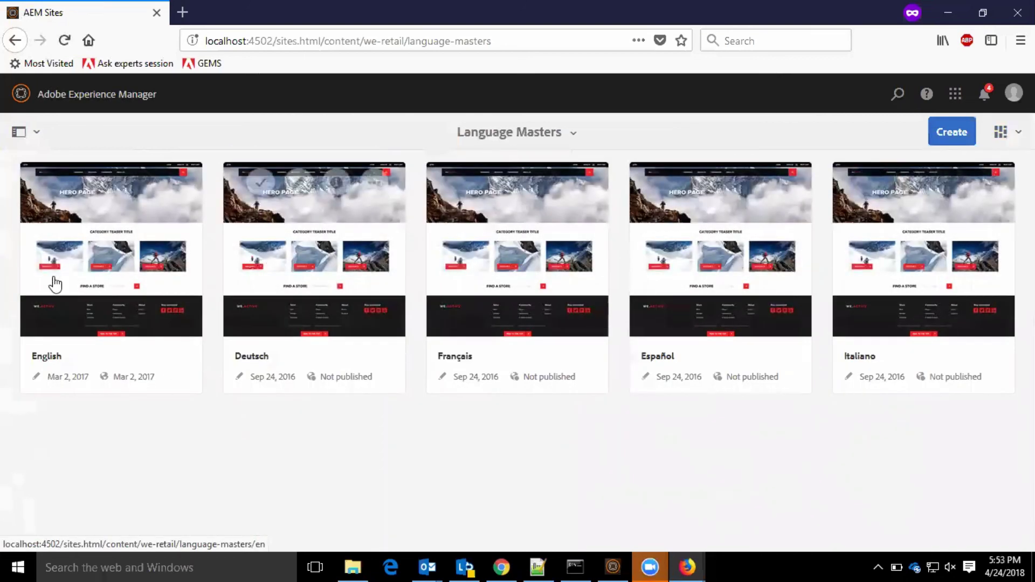
pyautogui.click(56, 195)
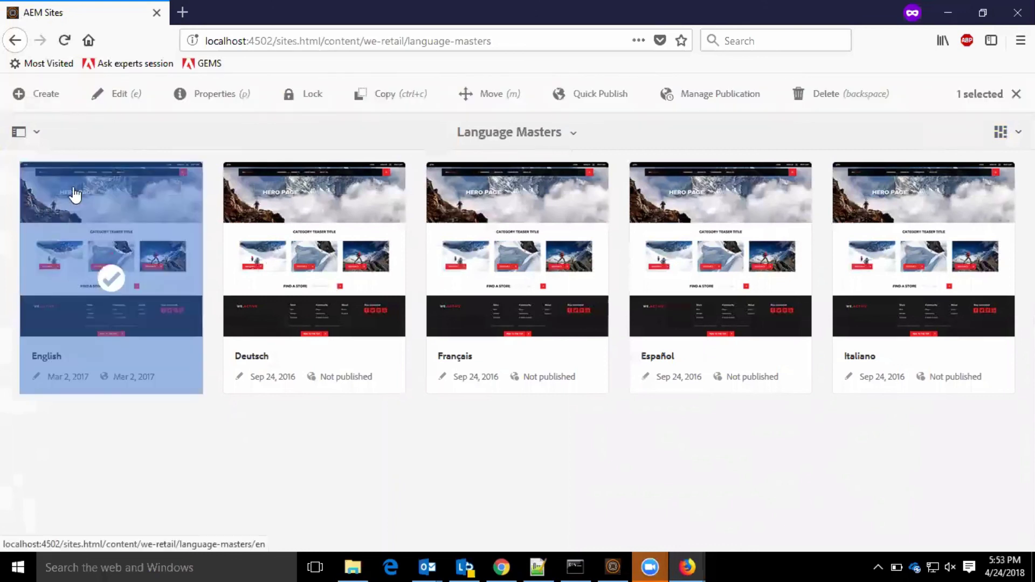